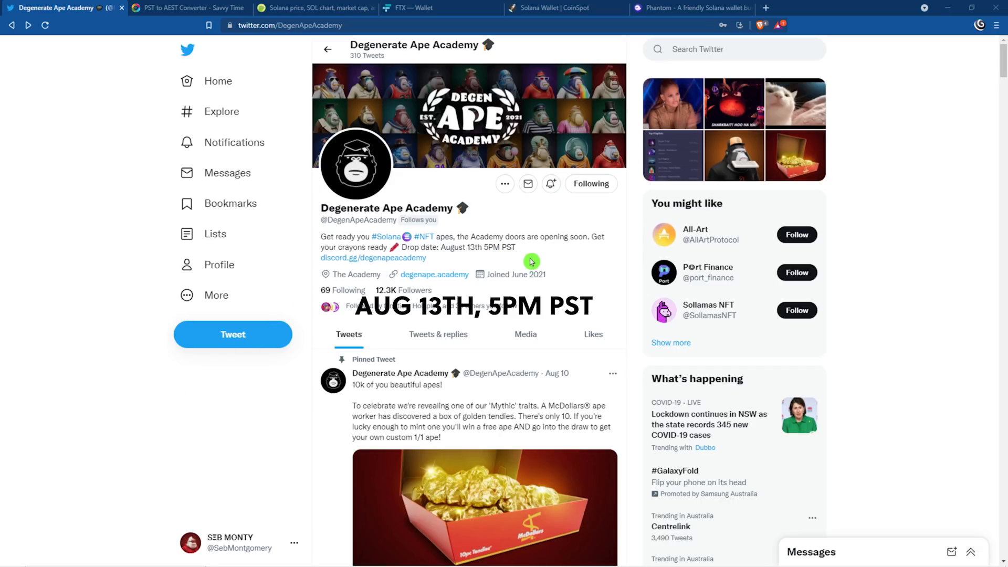
Check the drop time in AEST, return to the Academy profile and bring up options for the degenape.academy link
click(197, 8)
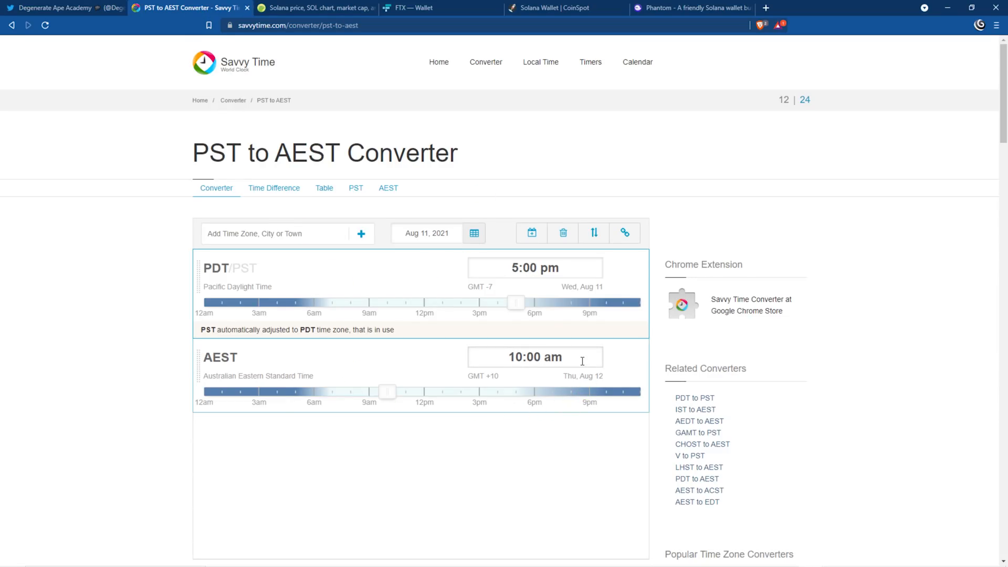
key(ctrl+shift+Tab)
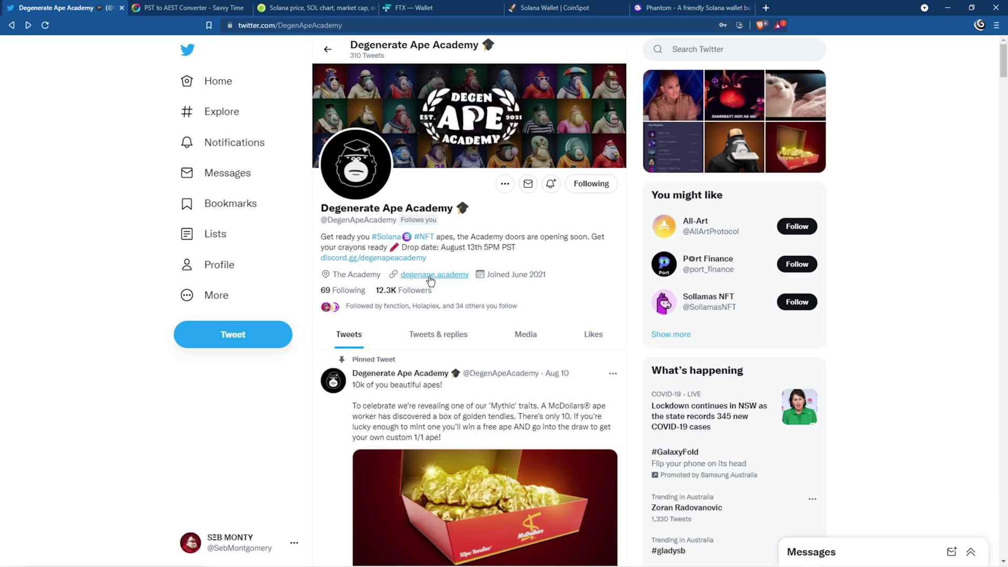
right_click(433, 276)
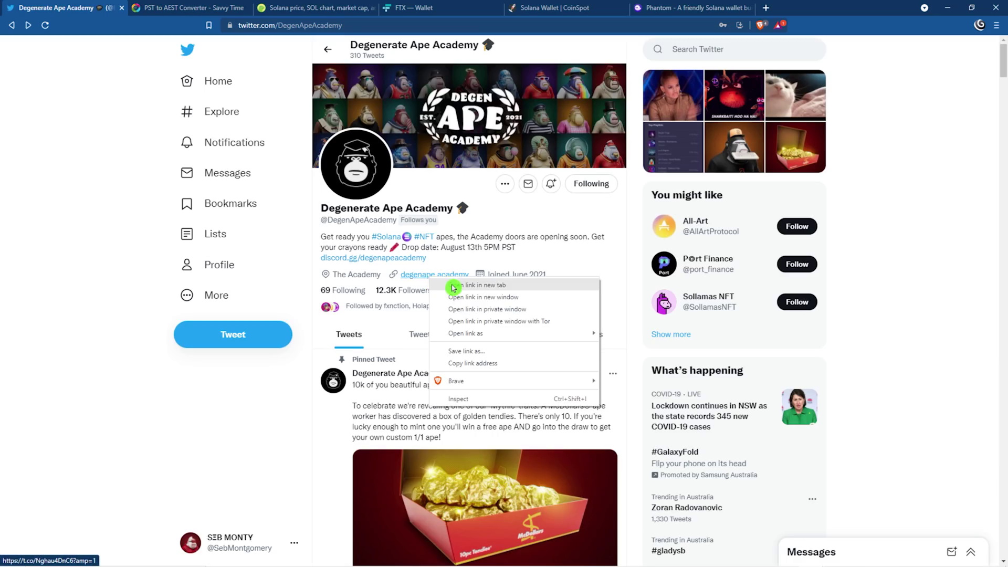
Open the degenape.academy site in a new tab and read its welcome and trait rarity sections
click(448, 284)
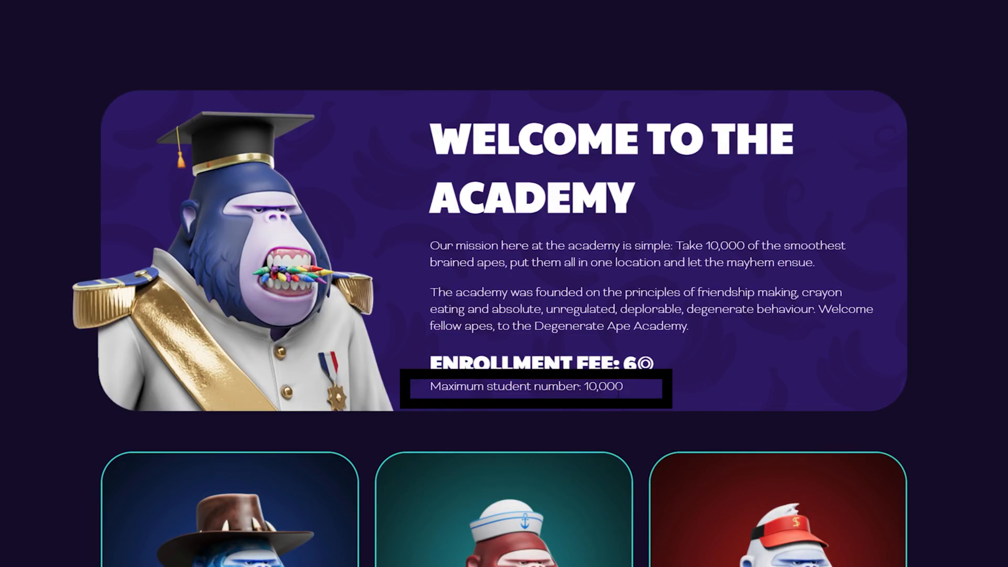
scroll(575, 248, down, 3)
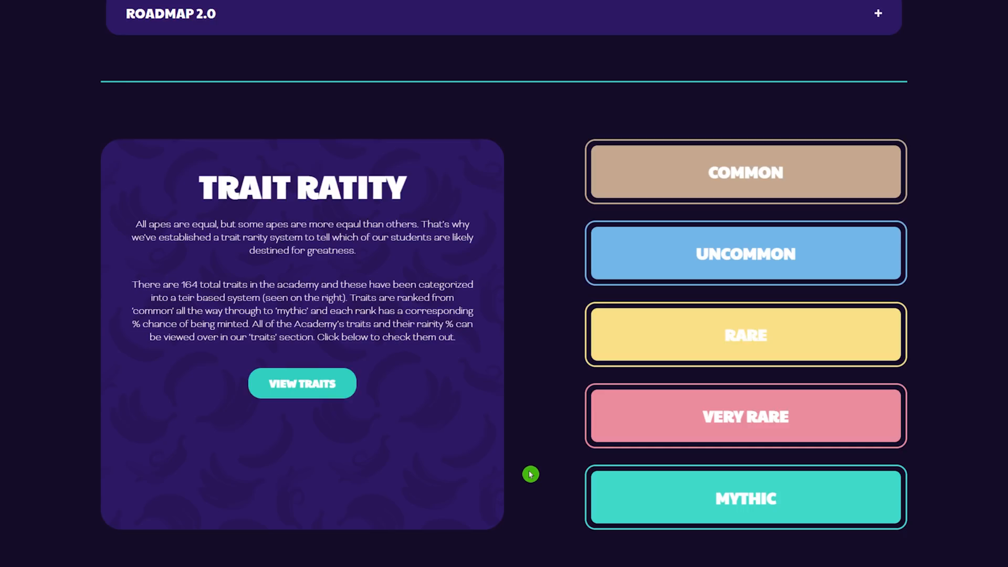
scroll(530, 465, down, 5)
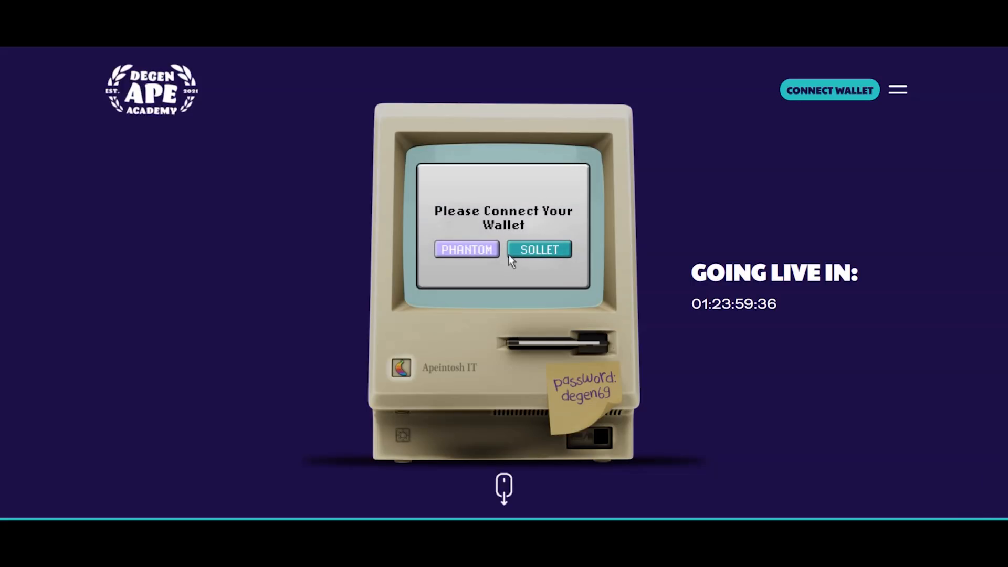
Connect Sollet on the Apeintosh screen, run mint.exe, start a mint and approve the fee in Sollet
click(552, 249)
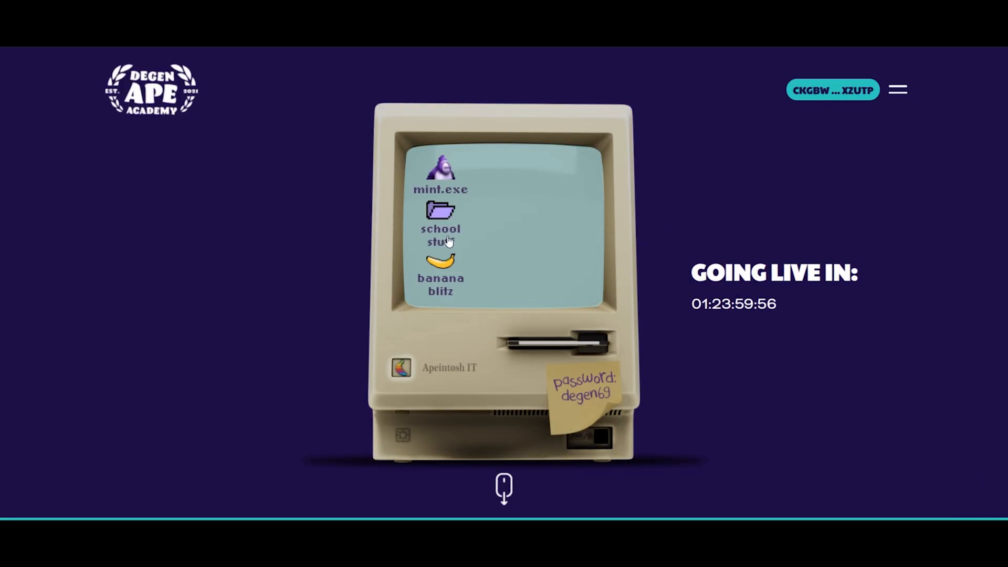
click(501, 260)
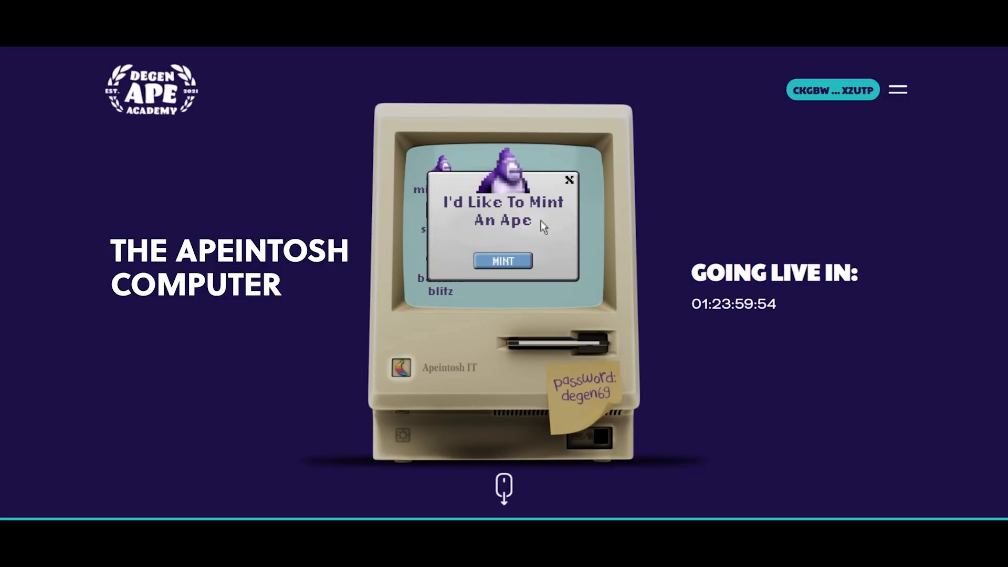
click(504, 265)
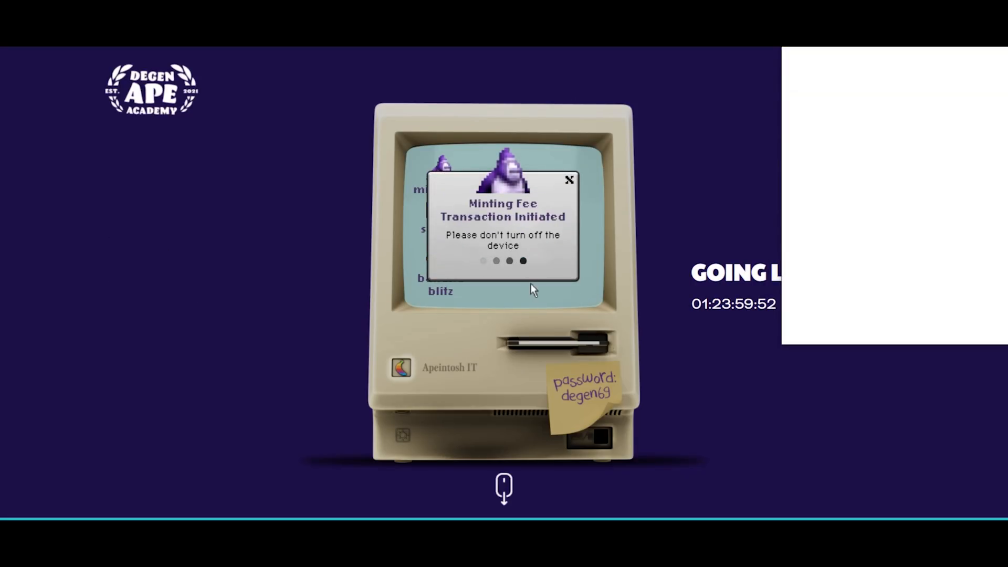
click(937, 319)
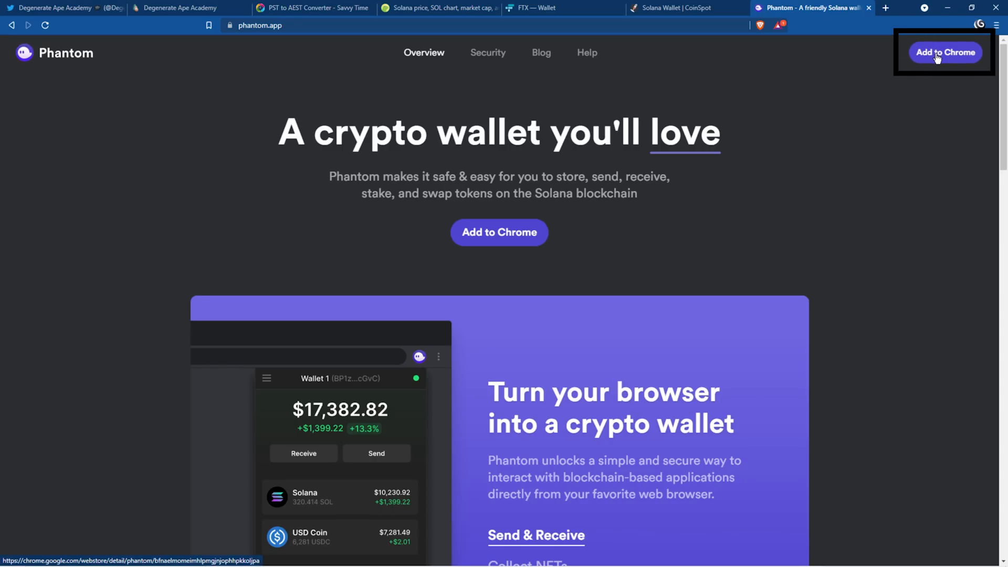
Add the Phantom wallet extension to Brave from its Chrome Web Store page
click(967, 57)
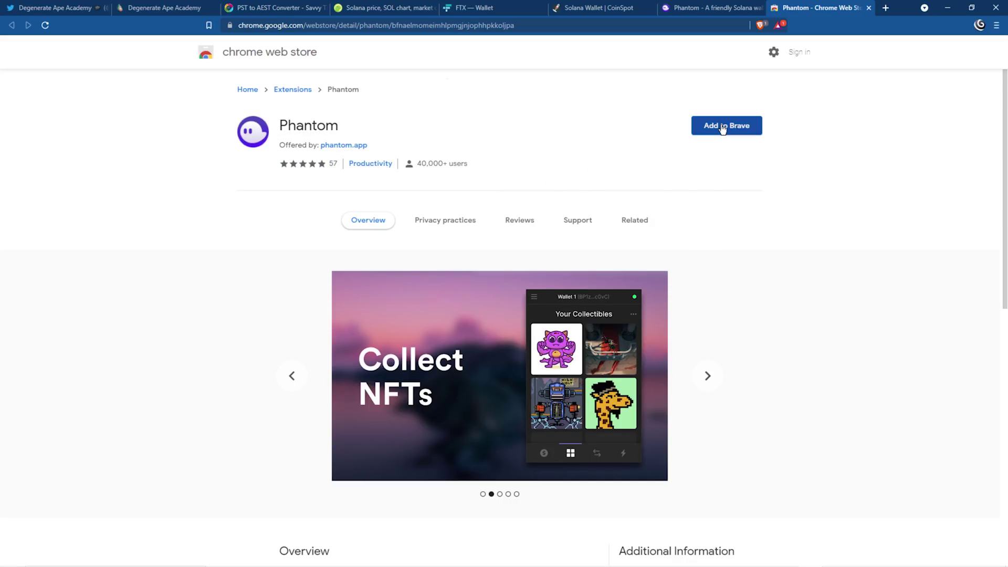
click(722, 129)
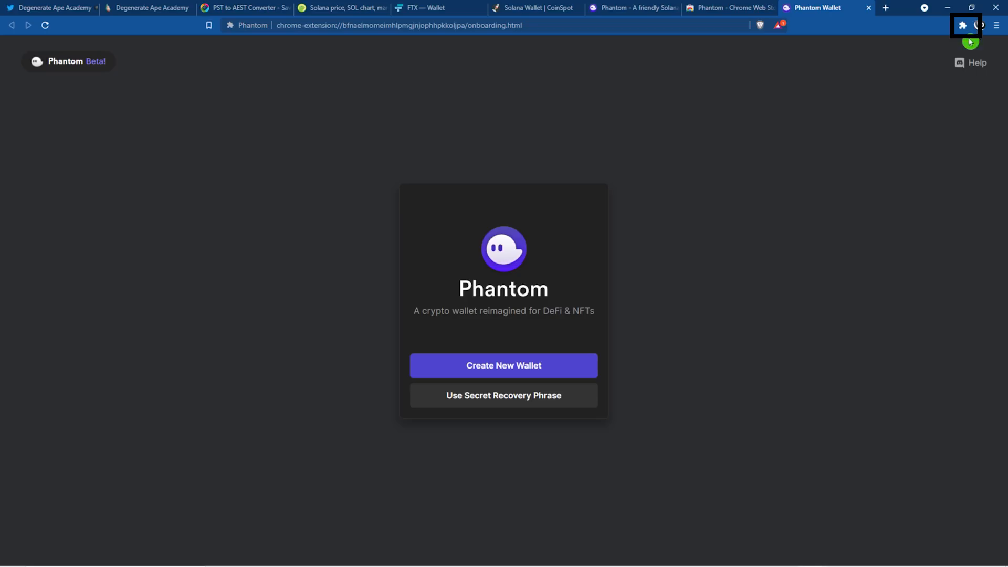
Pin Phantom to the browser toolbar and begin creating a new wallet
click(963, 25)
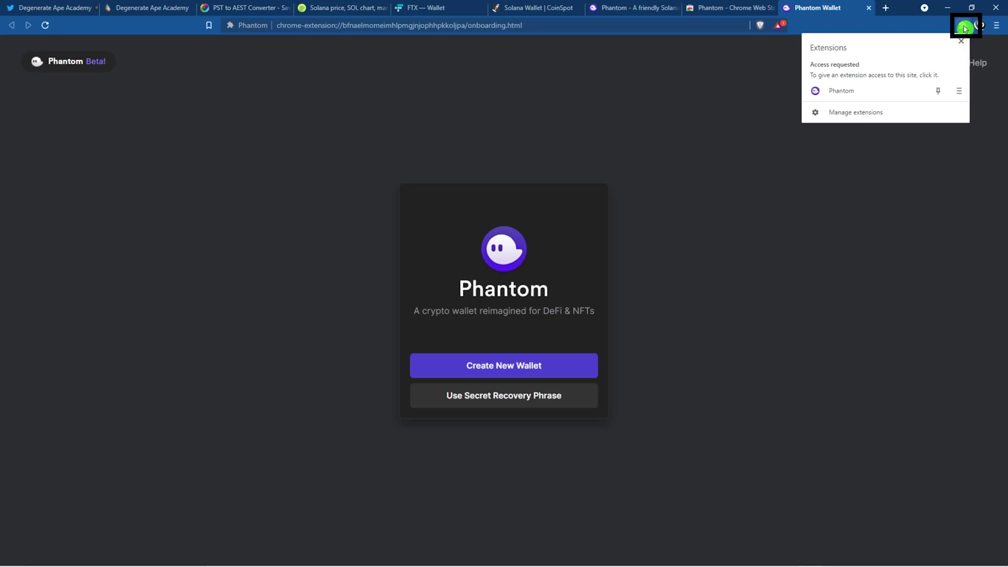
click(941, 93)
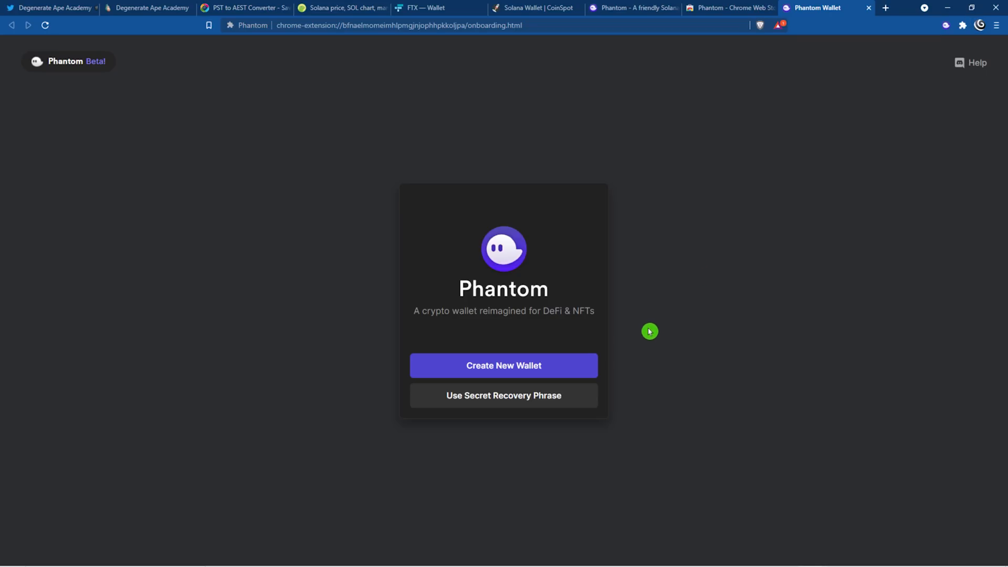
click(537, 367)
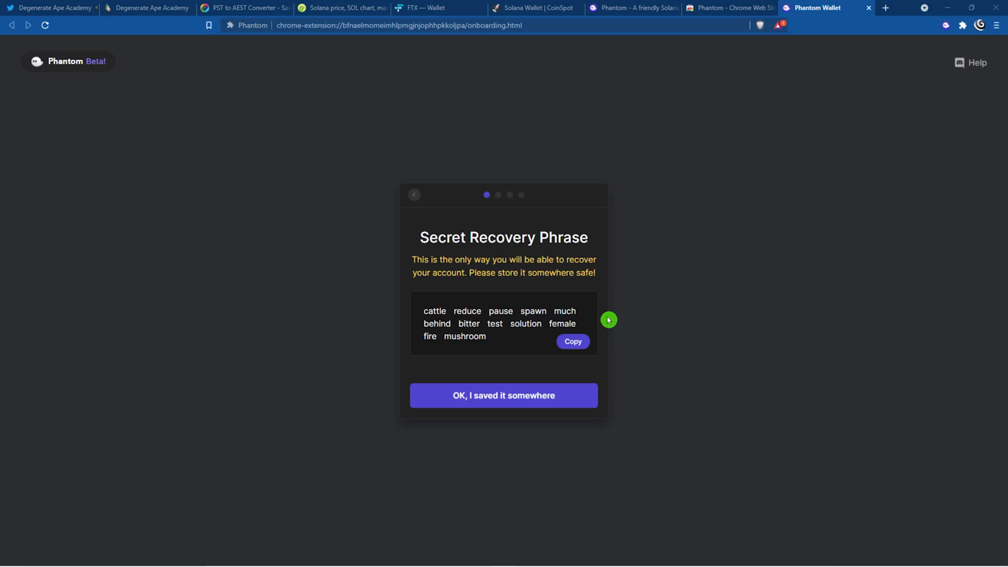
Confirm the recovery phrase is saved, set and confirm a password, accept the Terms and save
click(493, 398)
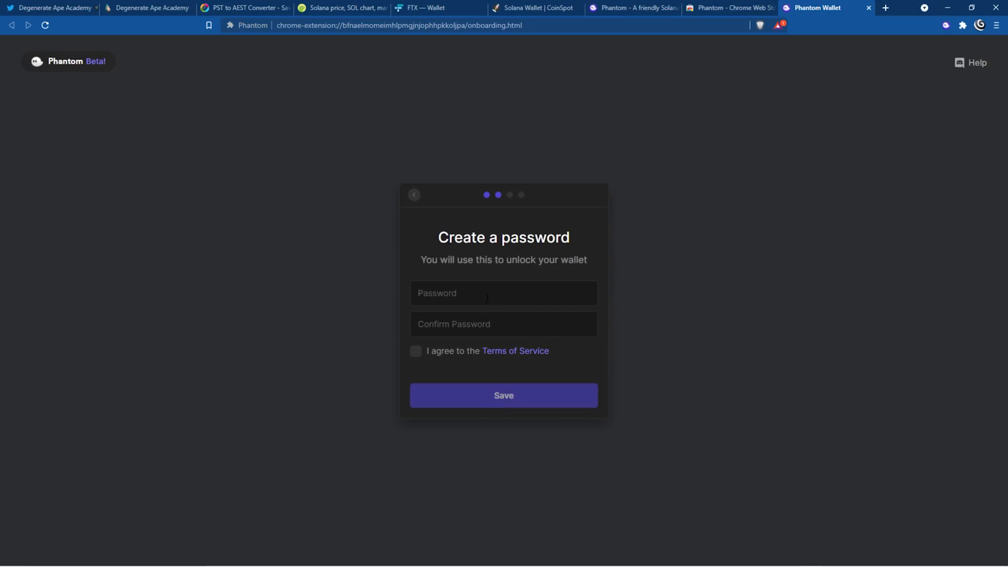
key(Tab)
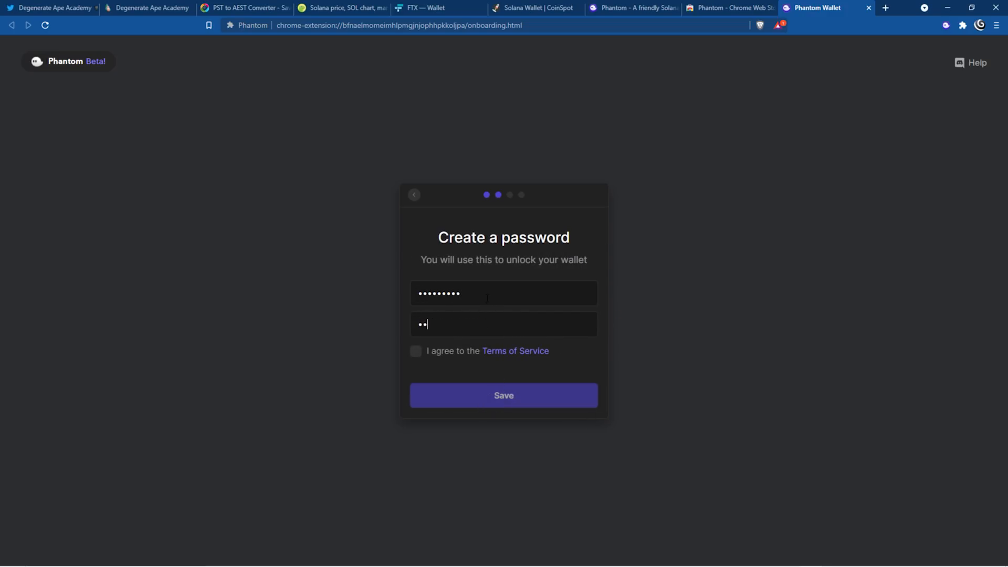
click(417, 352)
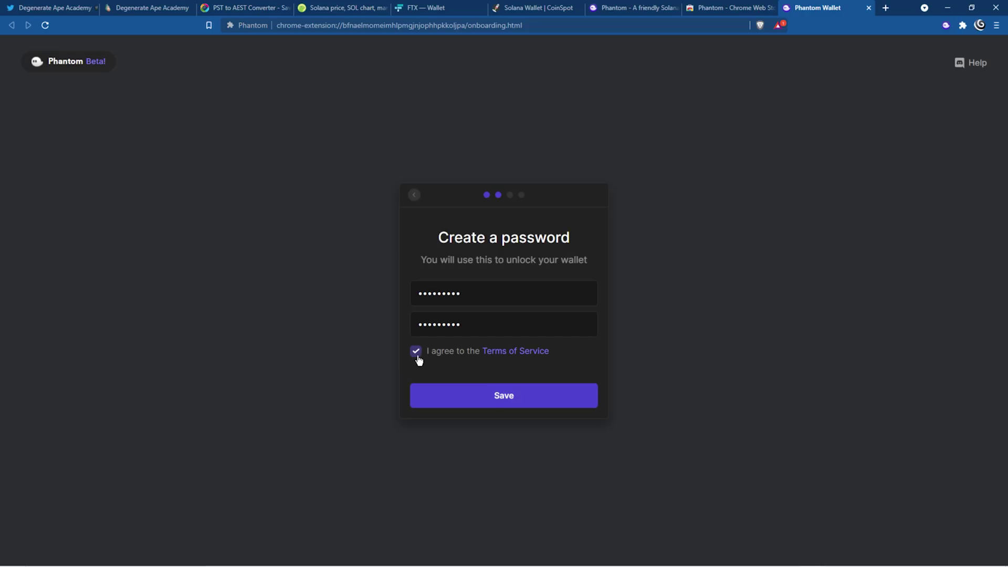
click(530, 398)
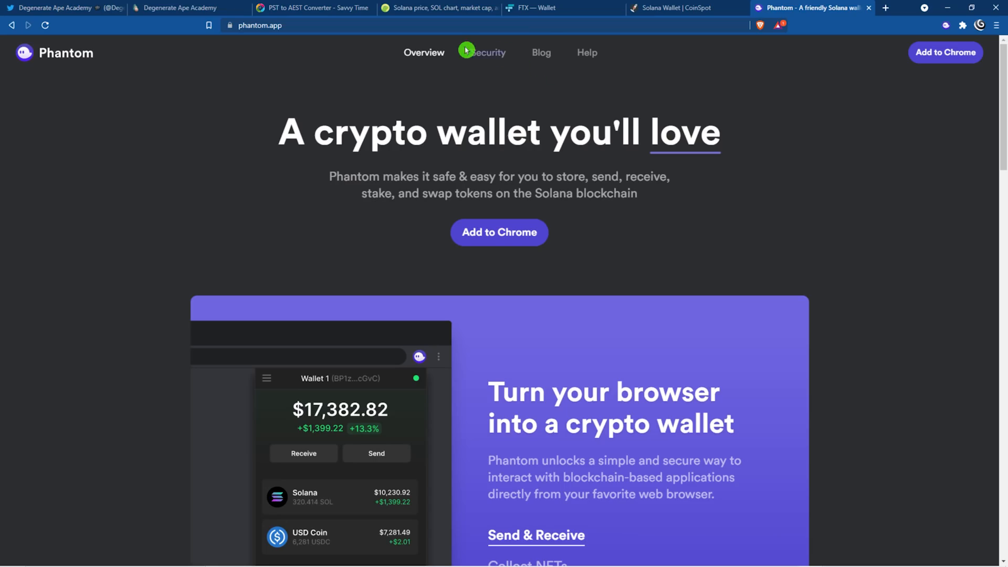
Browse Phantom's help guides: Installing Phantom, Where to get SOL and How to deposit SOL
click(595, 53)
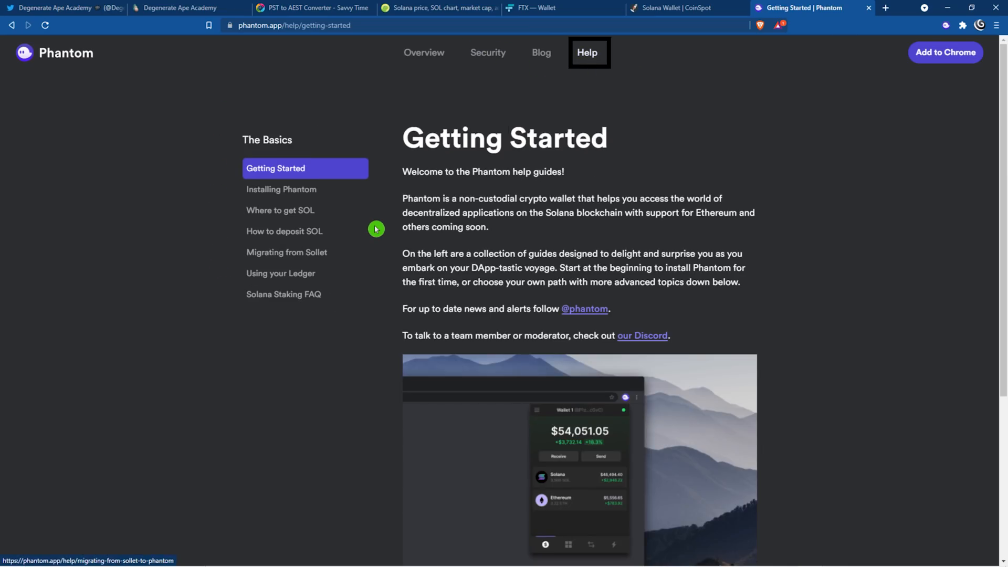
scroll(377, 230, down, 5)
scroll(377, 237, up, 5)
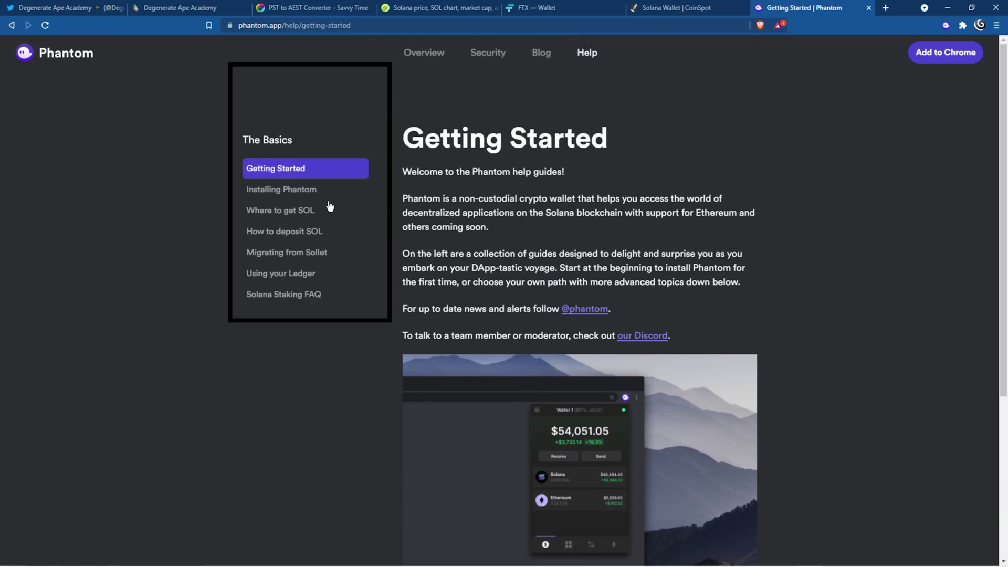
click(282, 189)
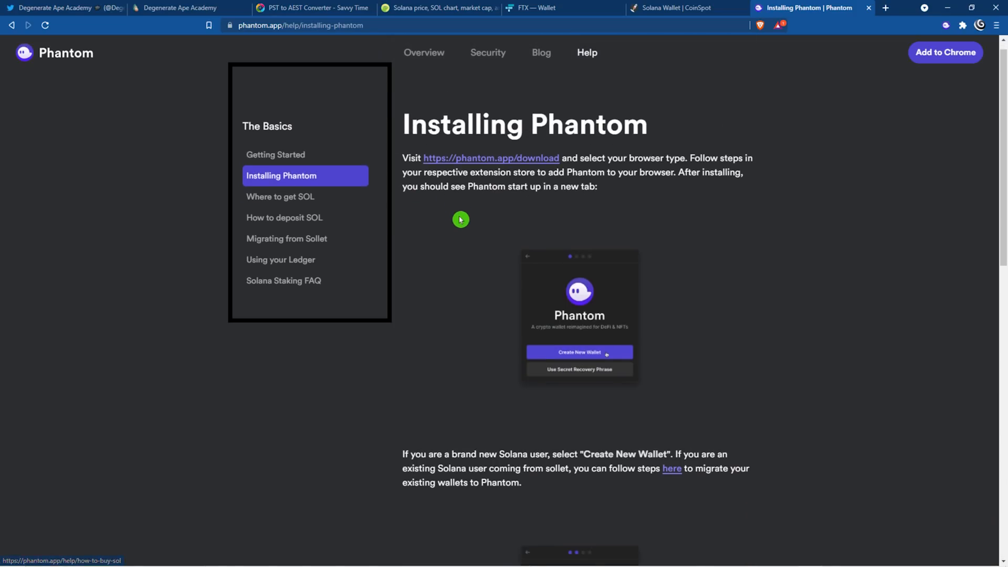
scroll(460, 220, down, 5)
click(280, 210)
scroll(471, 257, down, 8)
click(285, 186)
scroll(479, 237, down, 5)
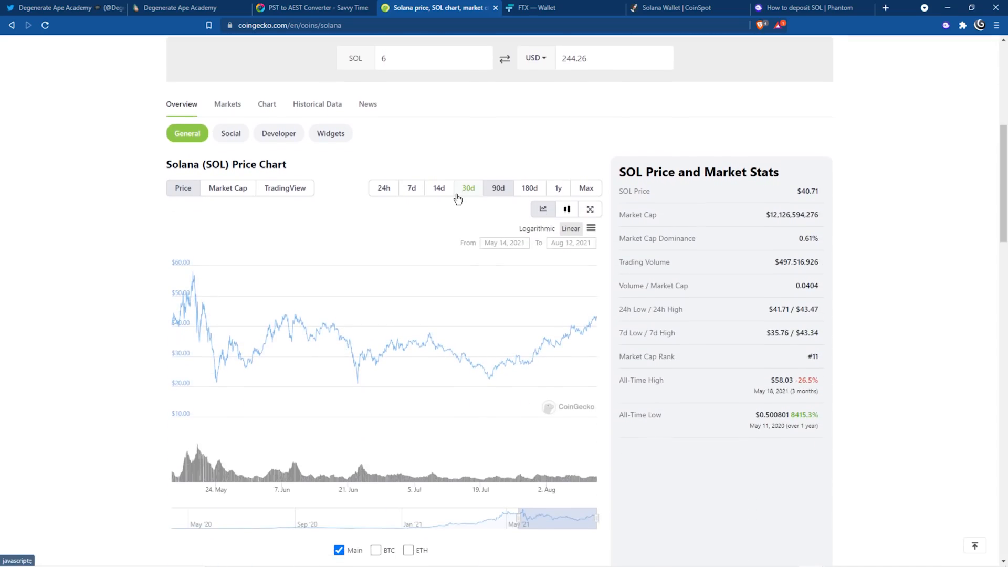
View the Markets list where Solana trades on CoinGecko
click(226, 107)
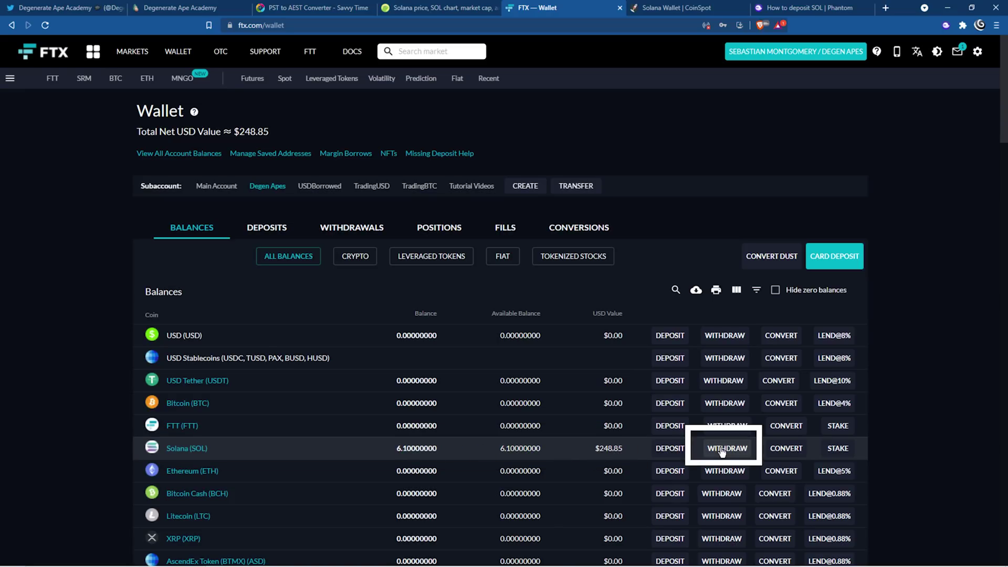
Start an FTX SOL withdrawal and copy the Phantom wallet's receiving address
click(721, 450)
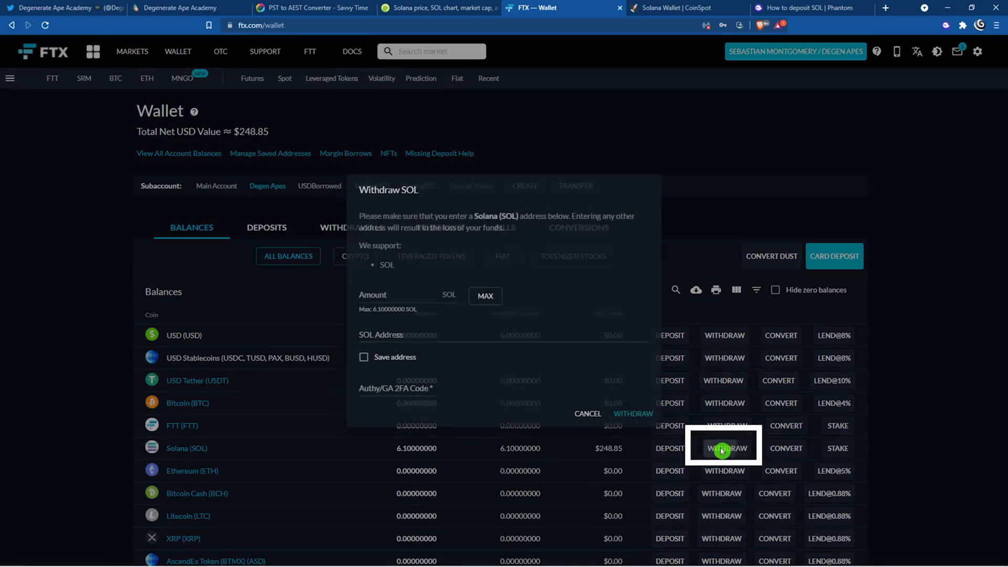
click(948, 28)
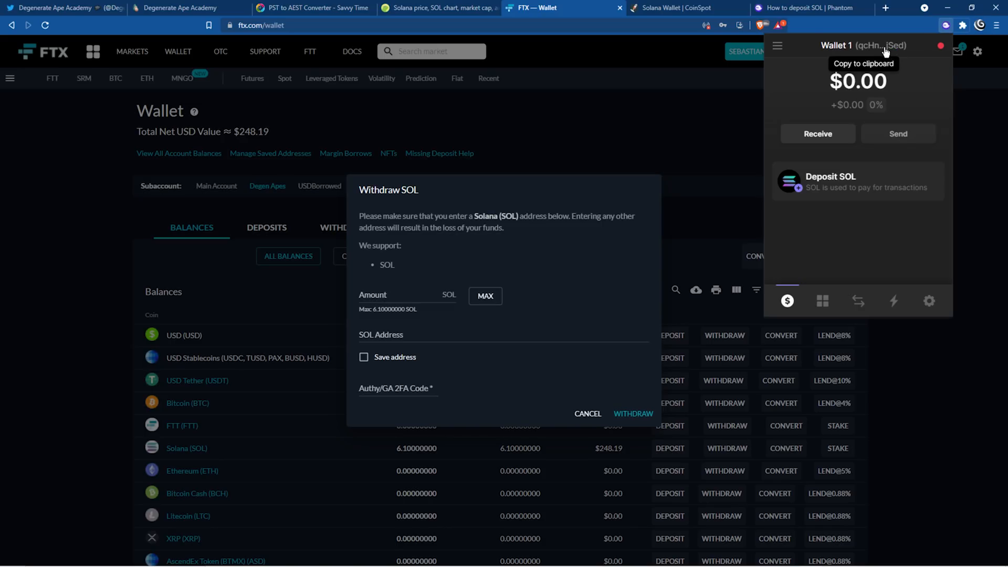
click(888, 49)
click(843, 189)
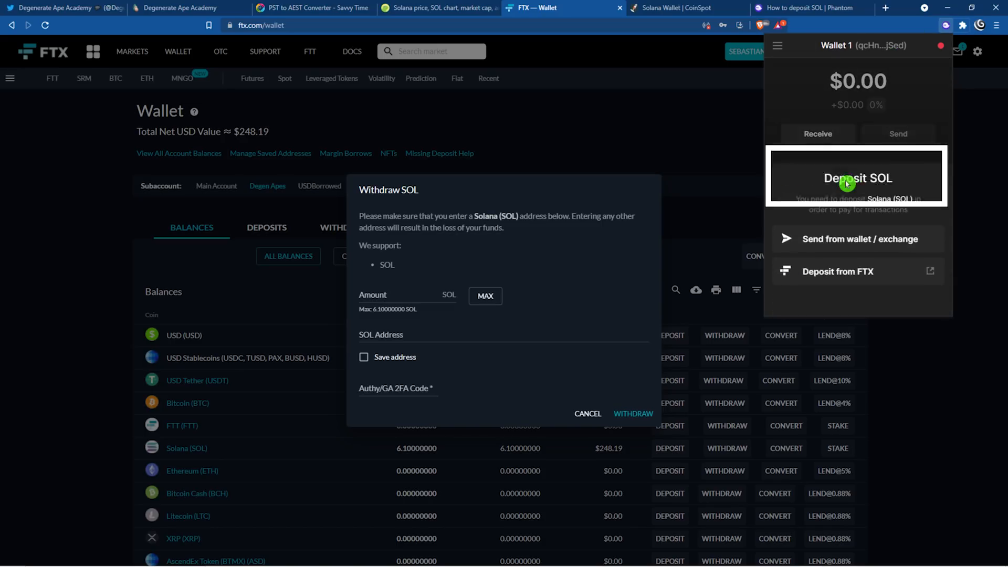
click(846, 183)
click(851, 133)
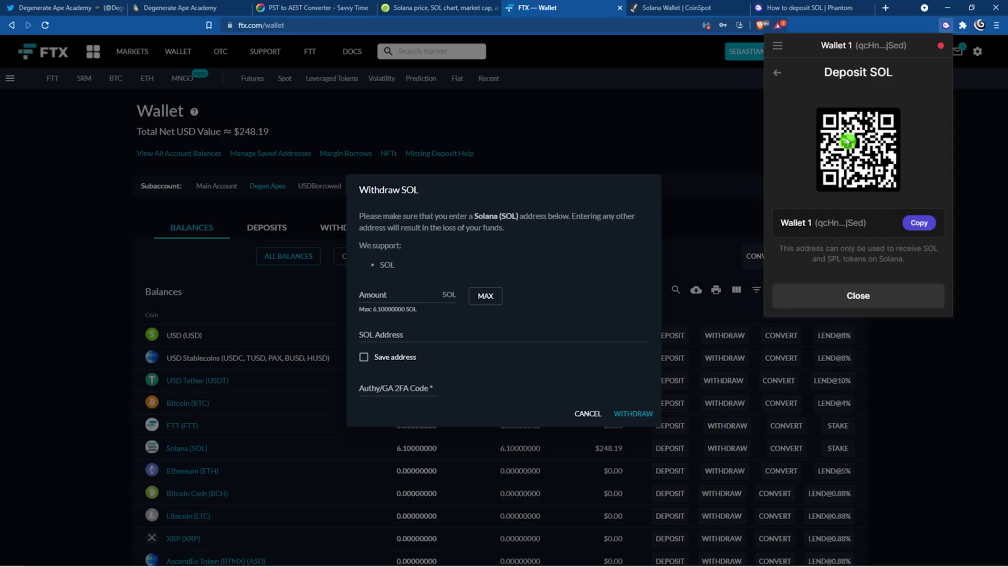
click(918, 222)
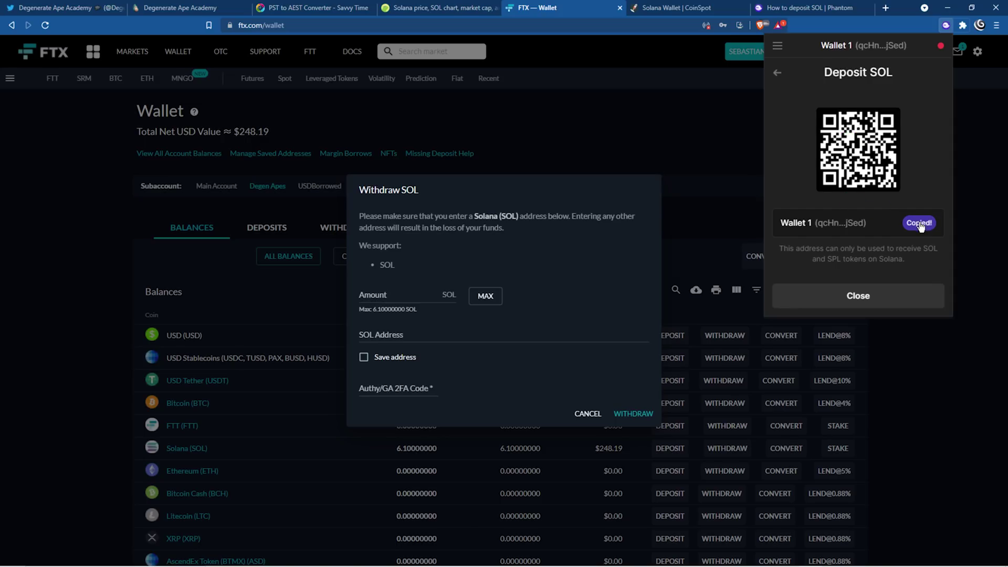
click(874, 45)
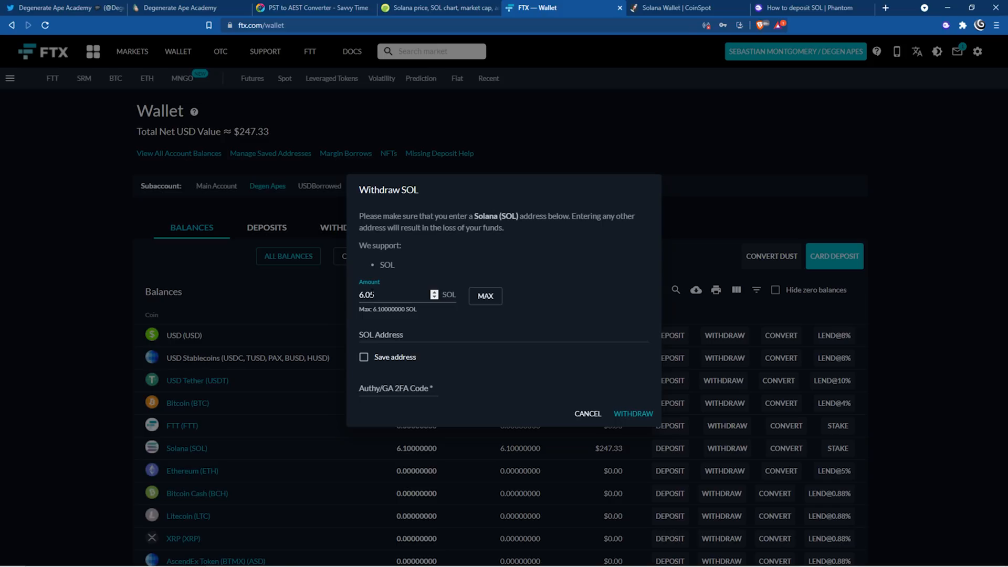
Withdraw the full 6.1 SOL to the pasted Phantom address, verify it, and move to the 2FA code field
click(485, 295)
click(407, 334)
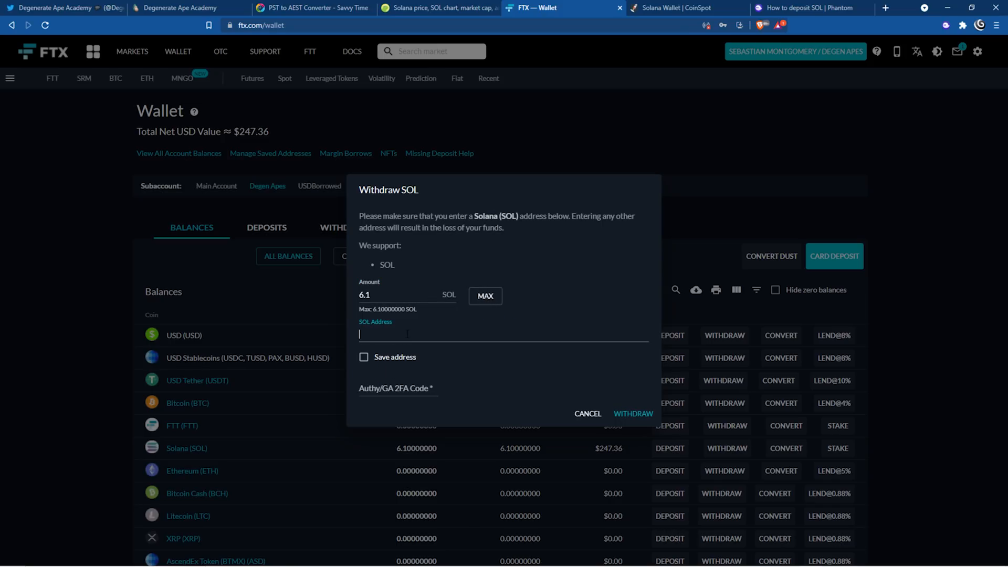
key(ctrl+v)
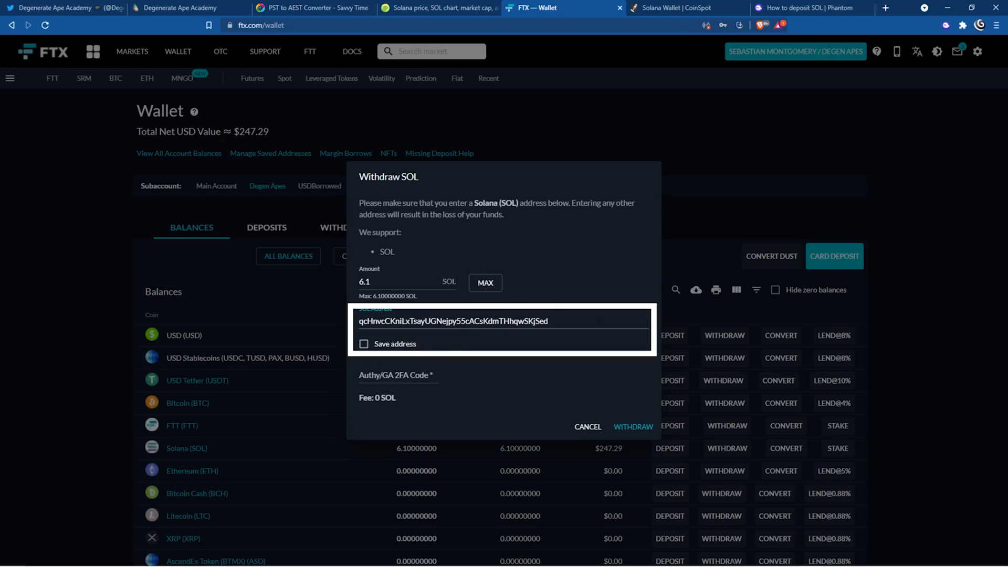
click(945, 30)
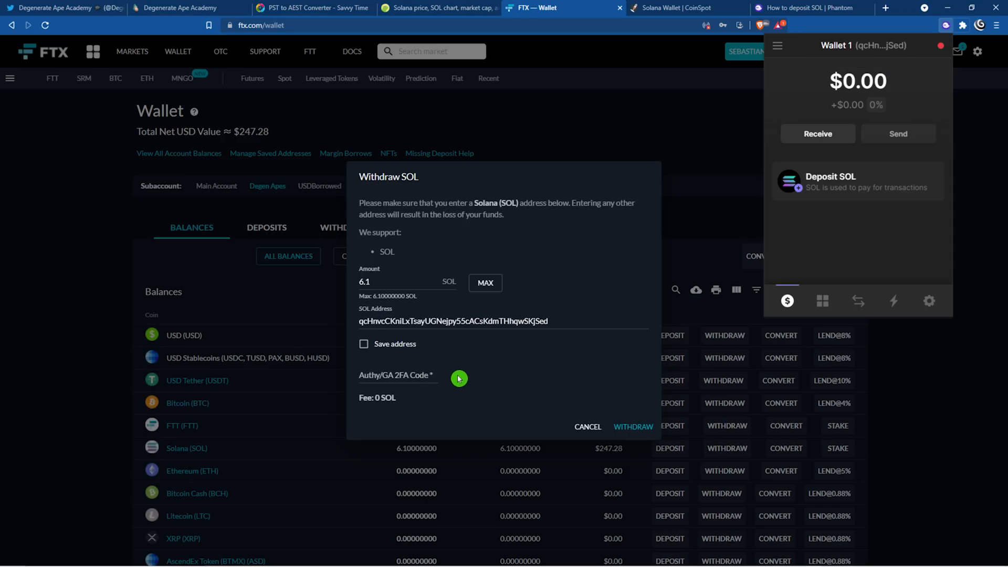
click(425, 391)
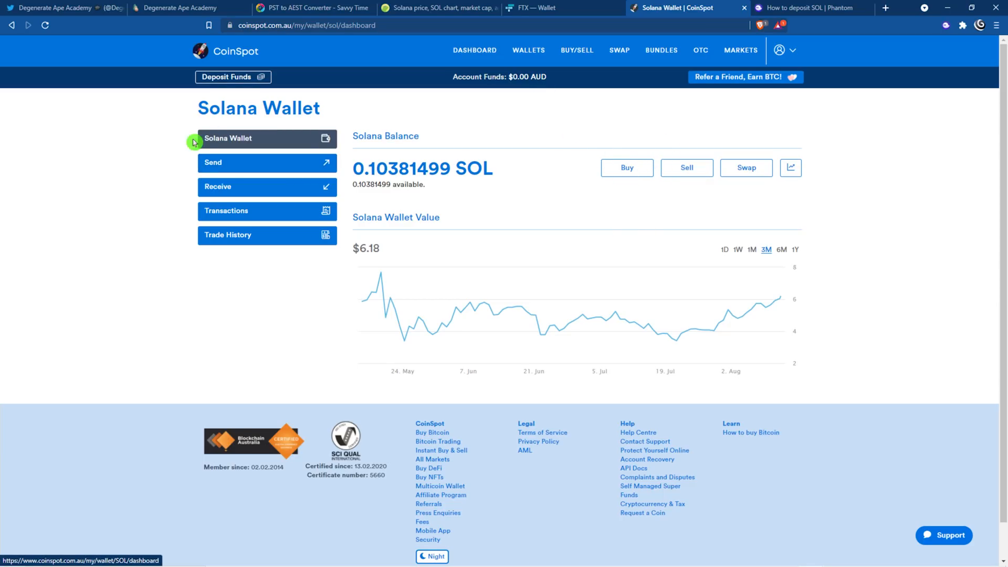
Start a CoinSpot send of all available SOL, 0.09381499, and copy the Phantom address
click(260, 162)
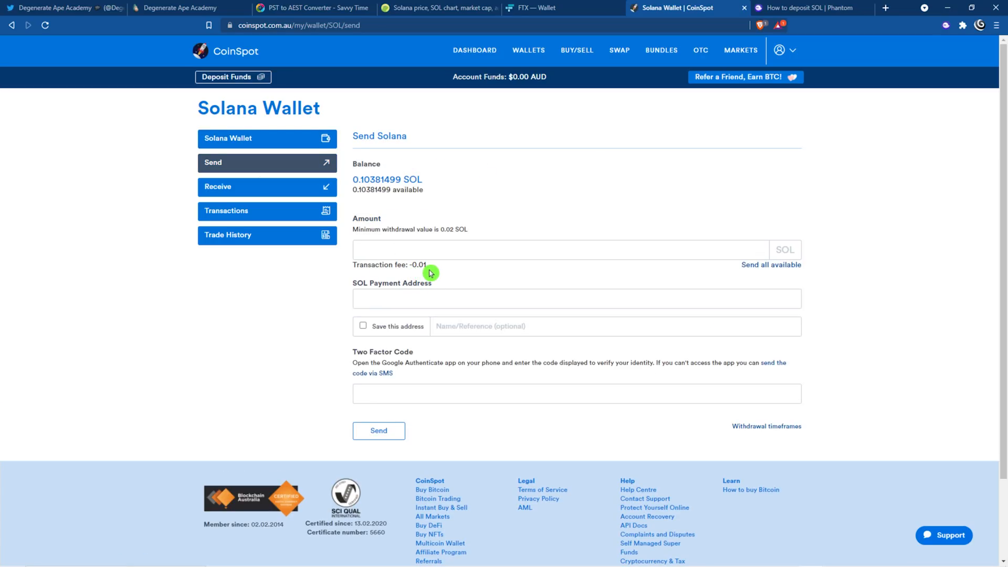
click(770, 267)
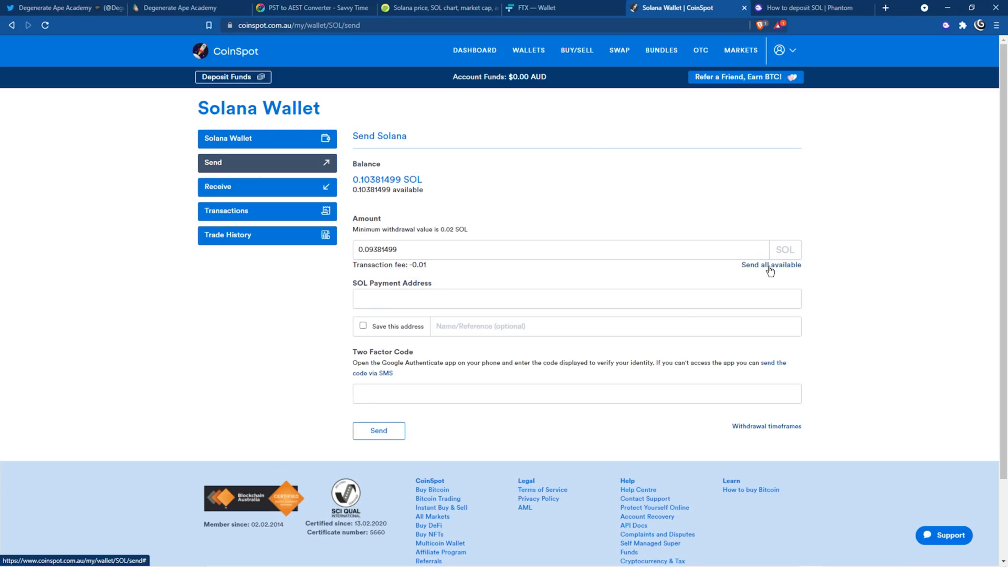
click(947, 25)
click(872, 46)
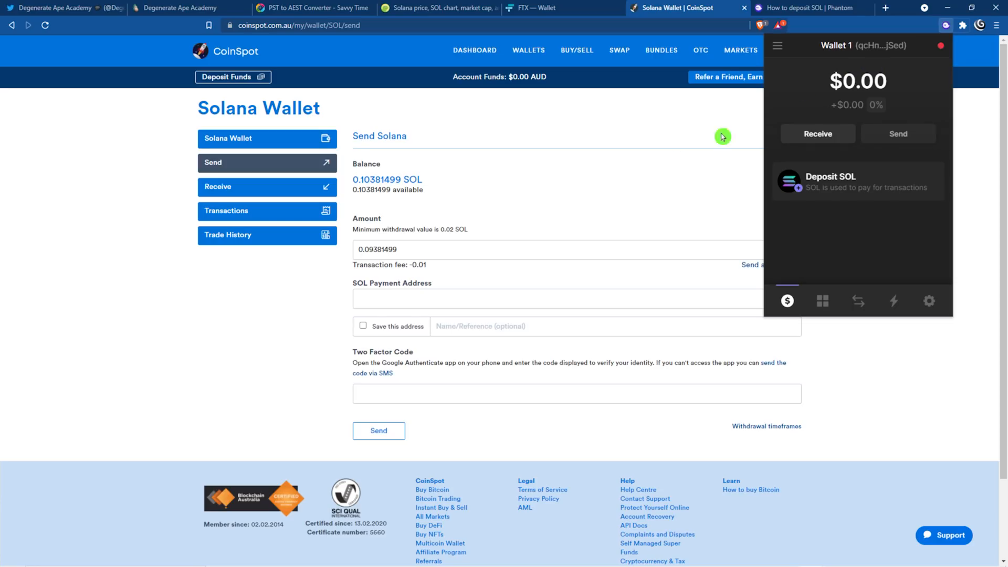
Paste the Phantom address as the SOL payment address, verify it, and move to the Two Factor Code field
click(419, 300)
key(ctrl+v)
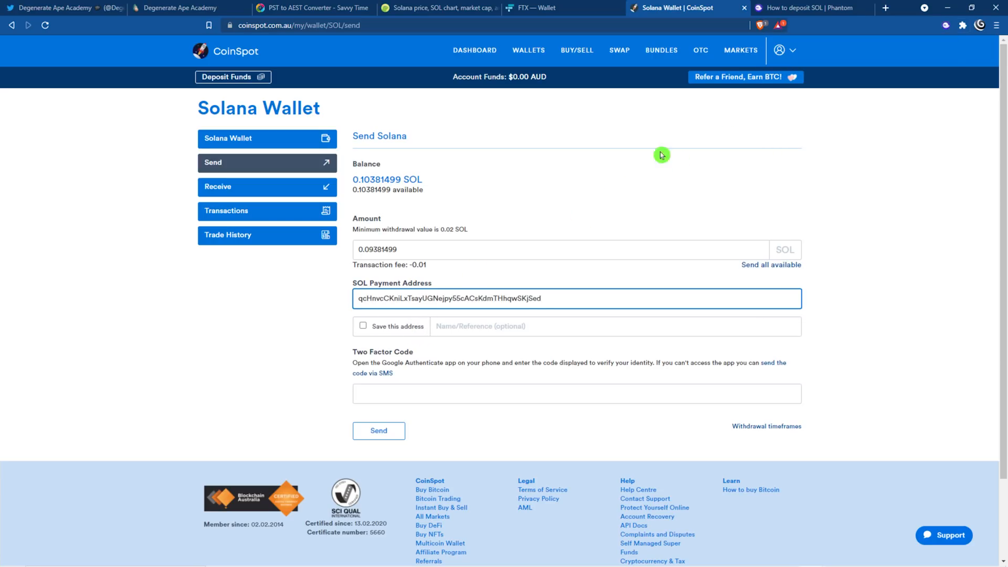
click(945, 29)
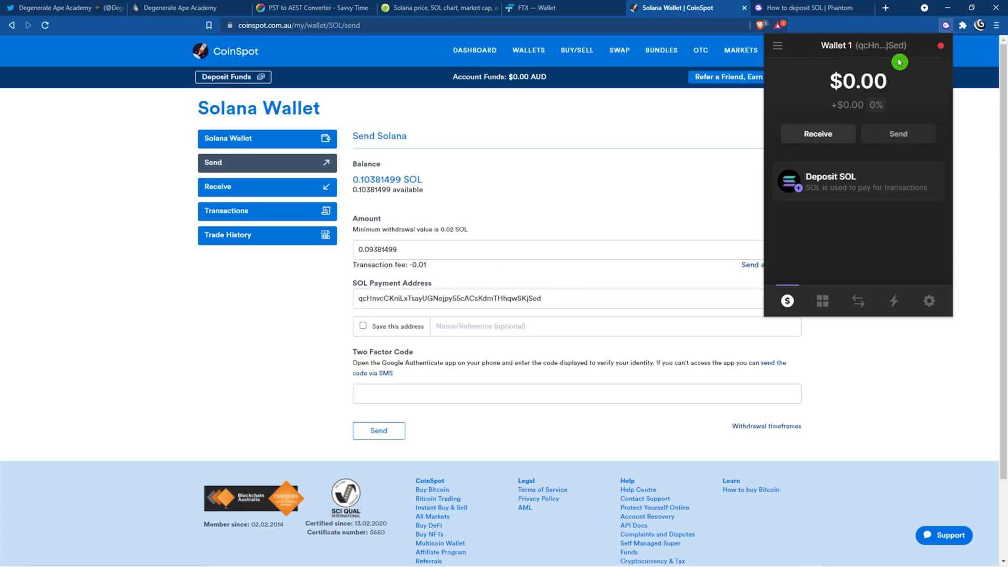
click(472, 393)
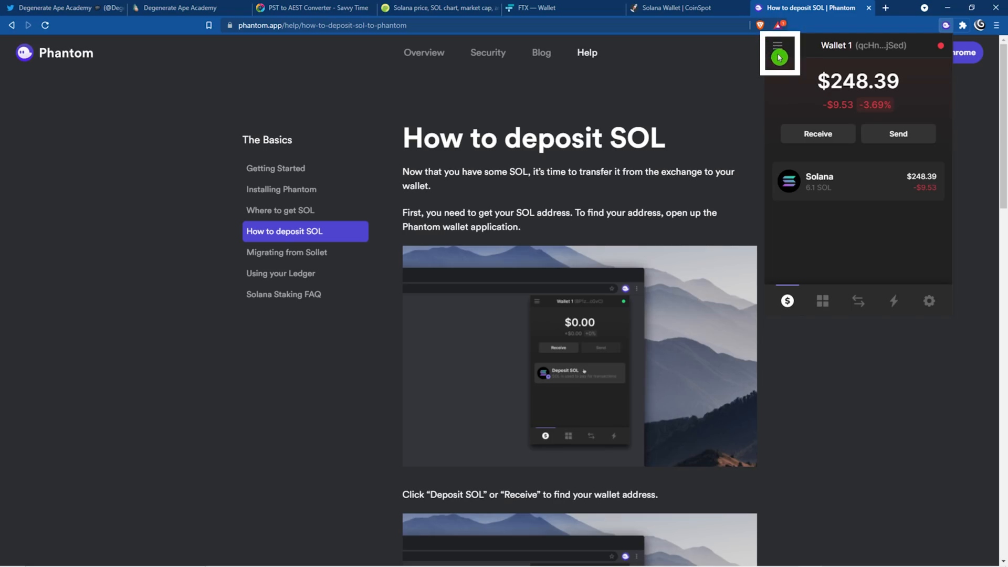
Create a second Phantom wallet and switch back to Wallet 1
click(775, 52)
click(803, 100)
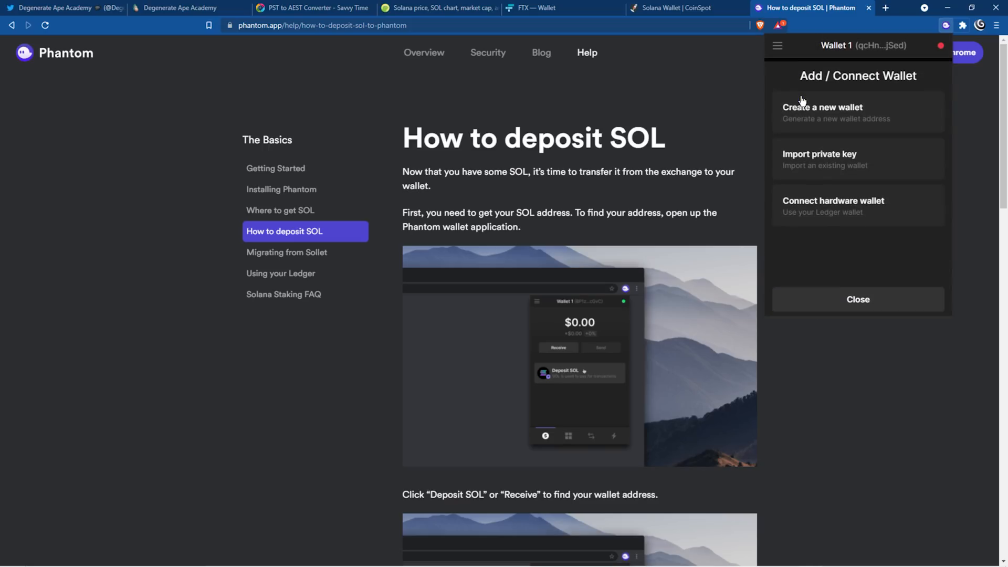
click(807, 110)
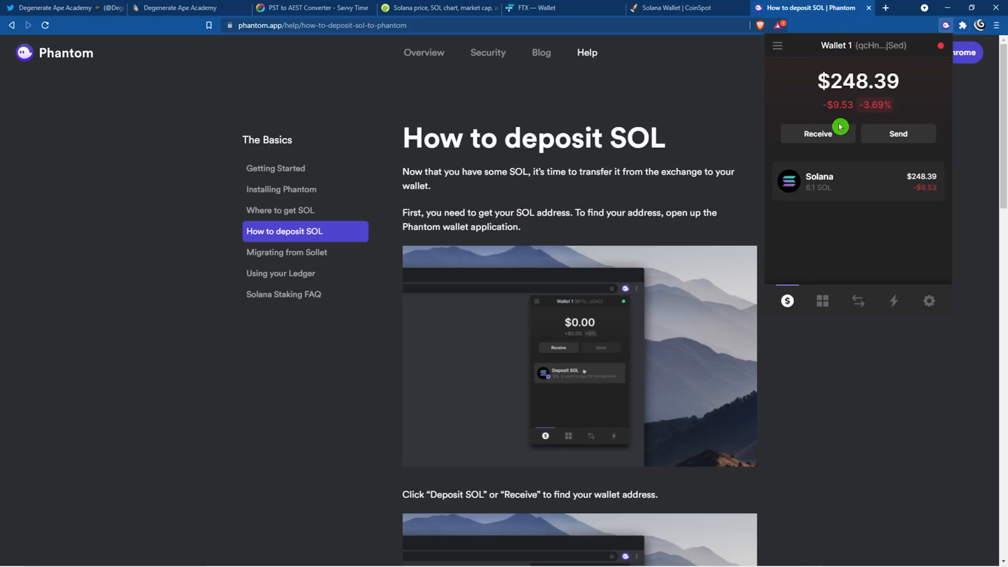
click(884, 136)
Send 0.05 SOL from Wallet 1 to Wallet 2
click(819, 239)
click(930, 182)
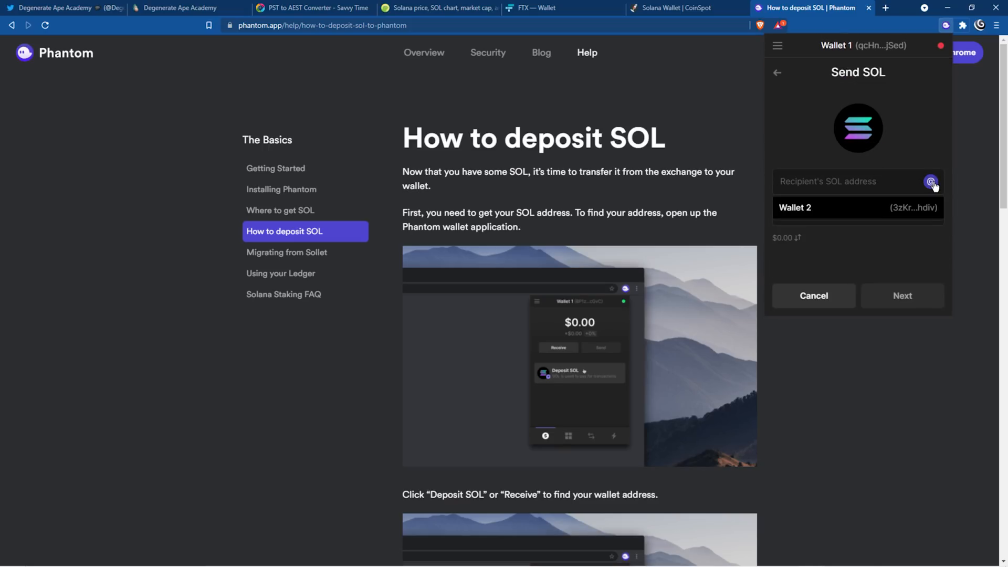
click(834, 206)
text(0.05)
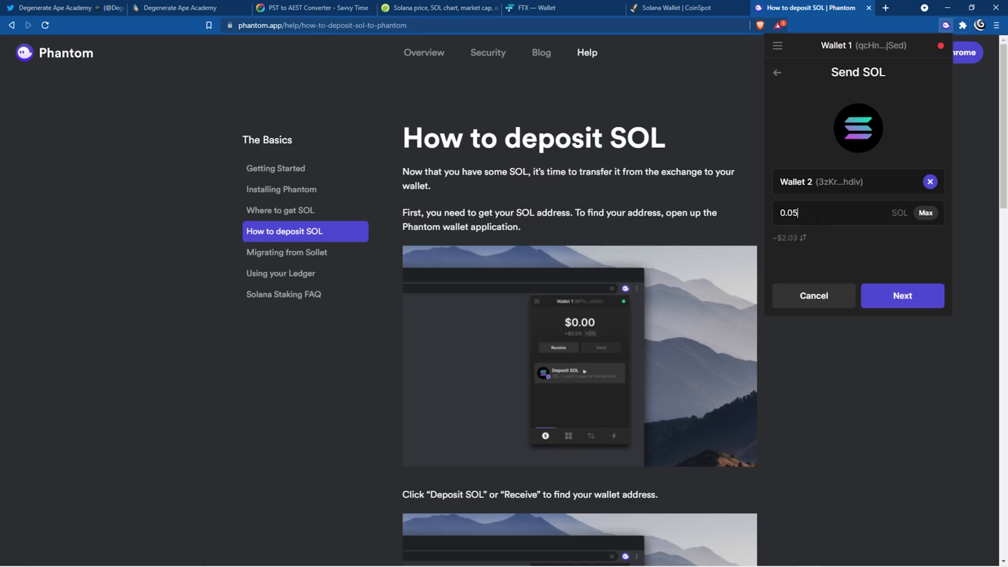
click(907, 296)
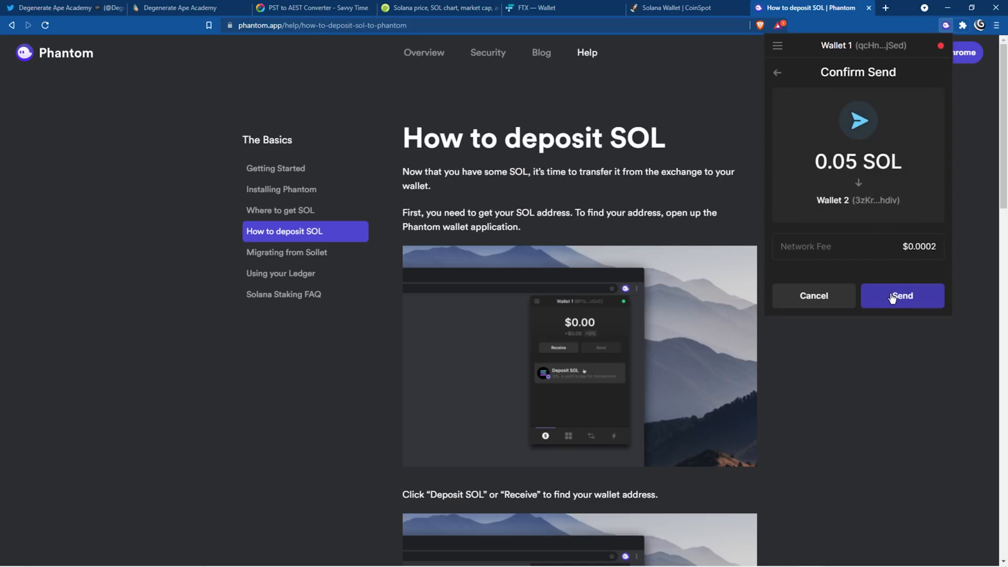
click(894, 298)
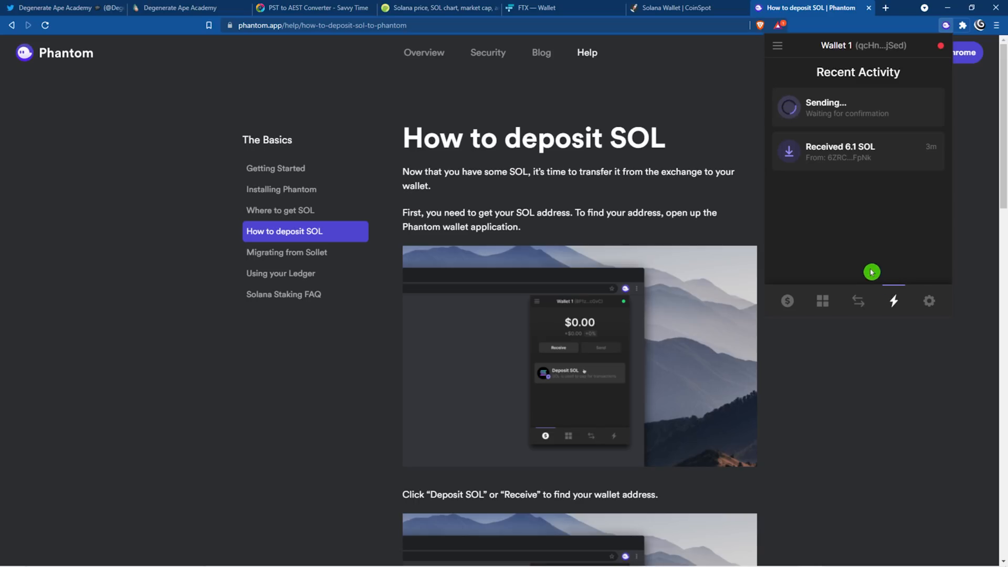
Check Wallet 2's 0.05 SOL balance, then return to Wallet 1
click(777, 46)
click(835, 102)
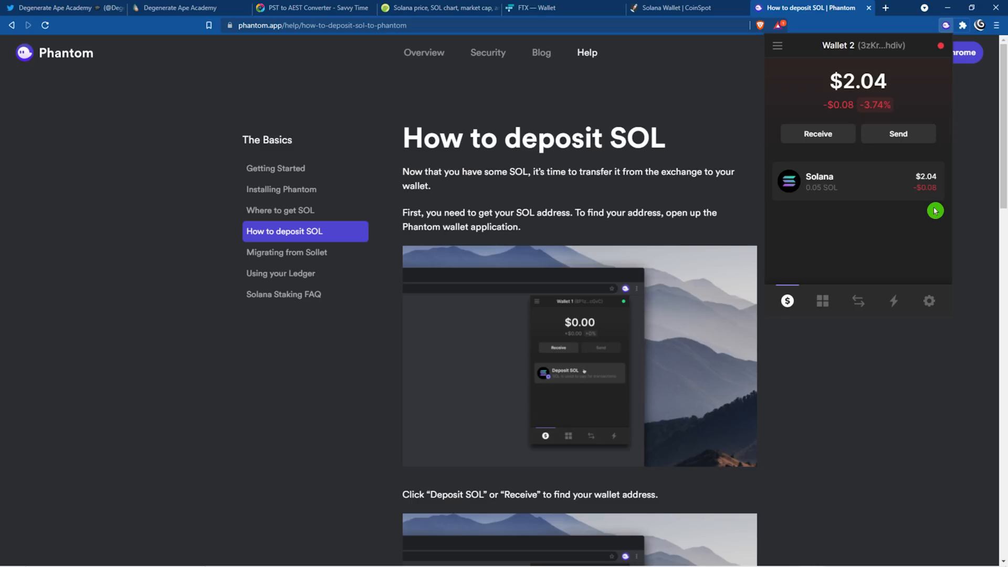
click(777, 47)
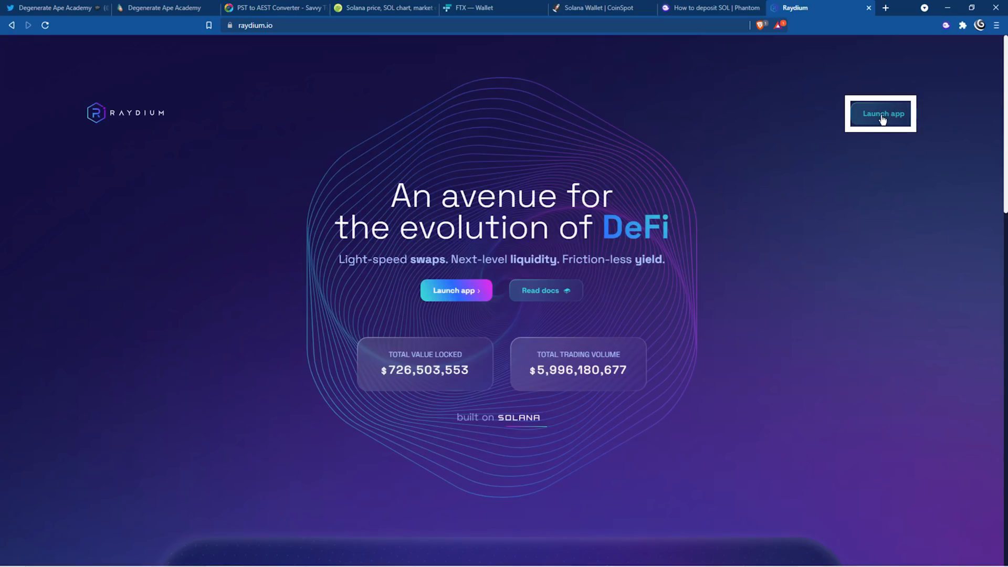
Launch the Raydium app and approve a Phantom wallet connection to it
click(883, 114)
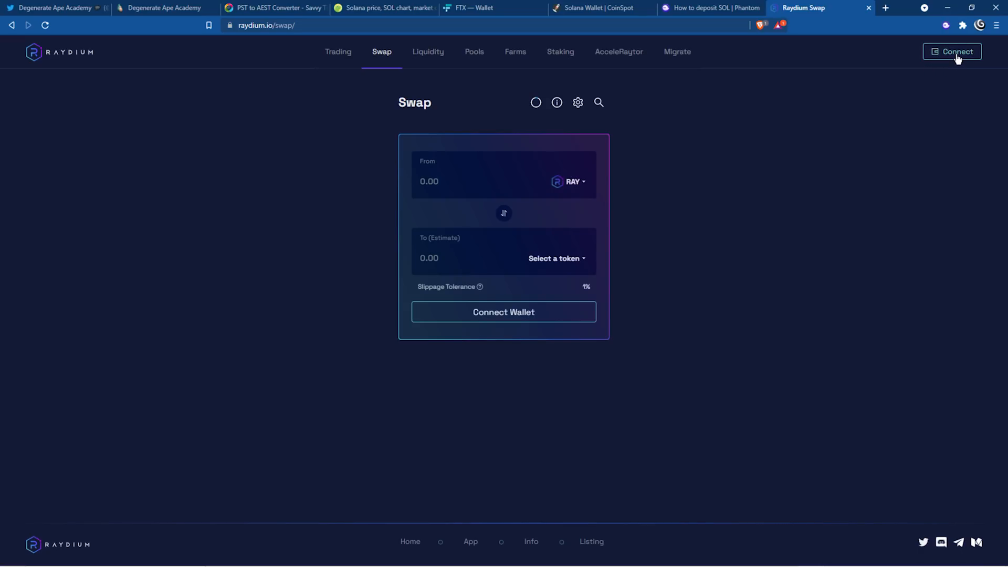
click(958, 52)
click(489, 172)
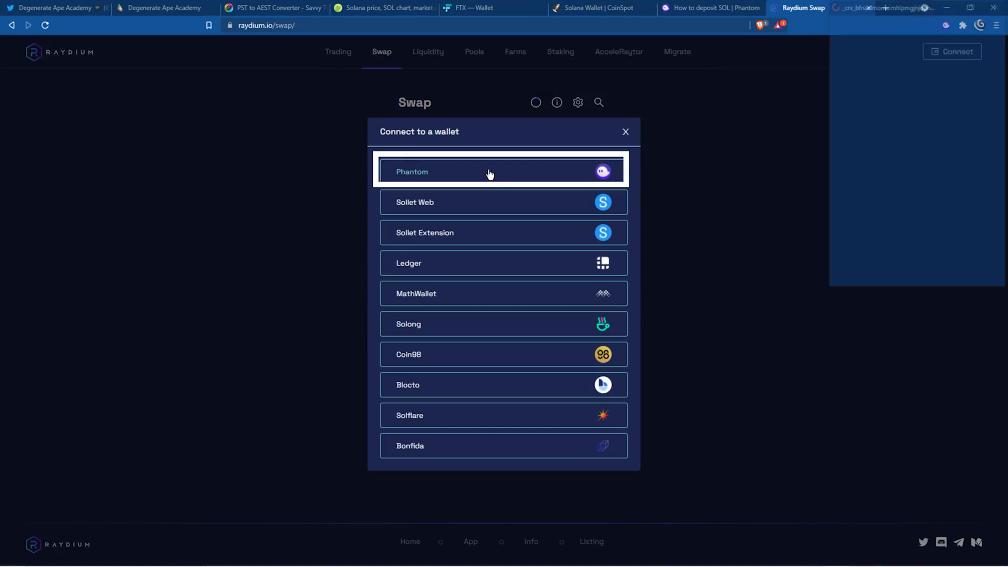
click(968, 275)
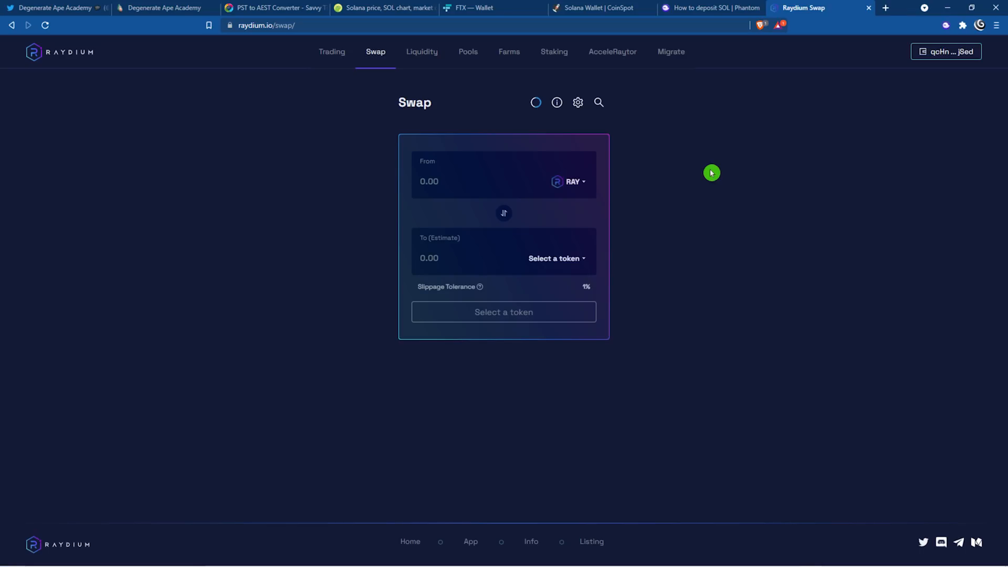
Set the swap pair to SOL as From and USDC as To
click(575, 182)
text(sol)
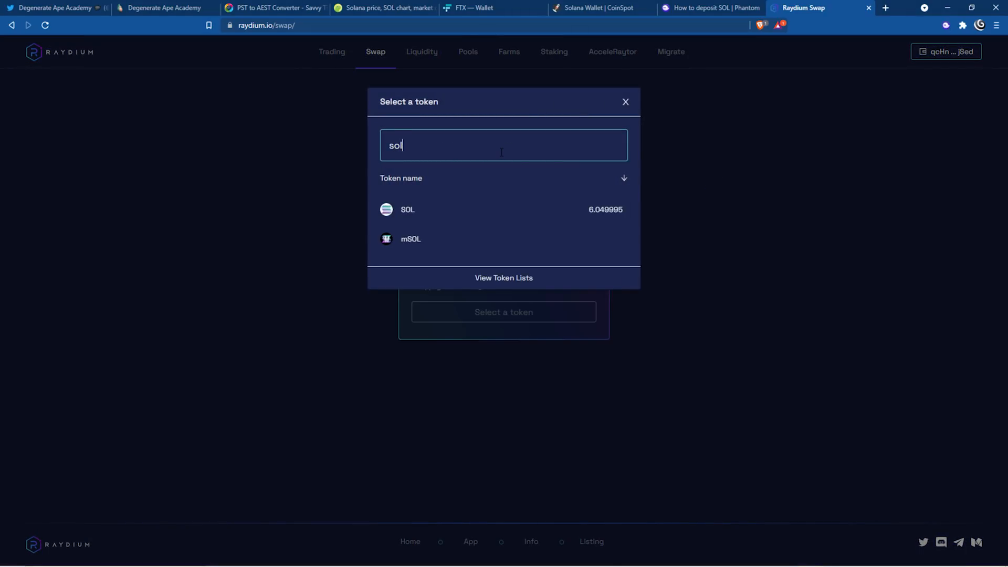
key(Return)
click(573, 259)
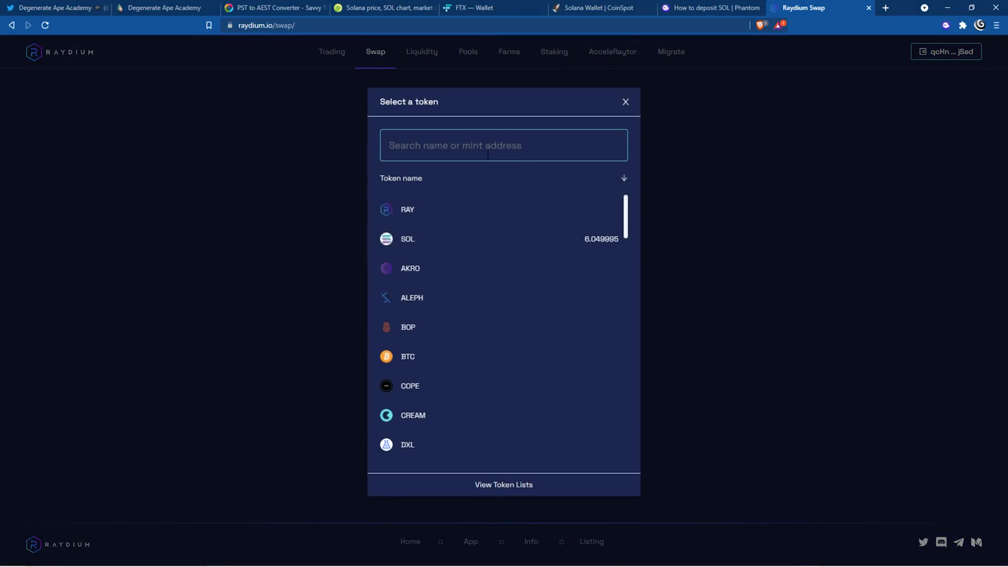
text(usdc)
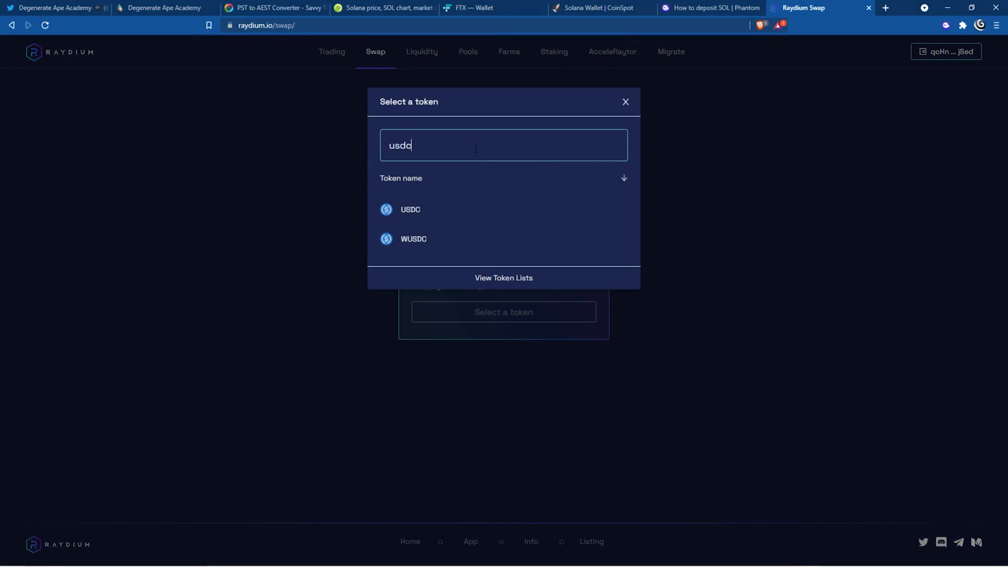
key(Return)
text(0.)
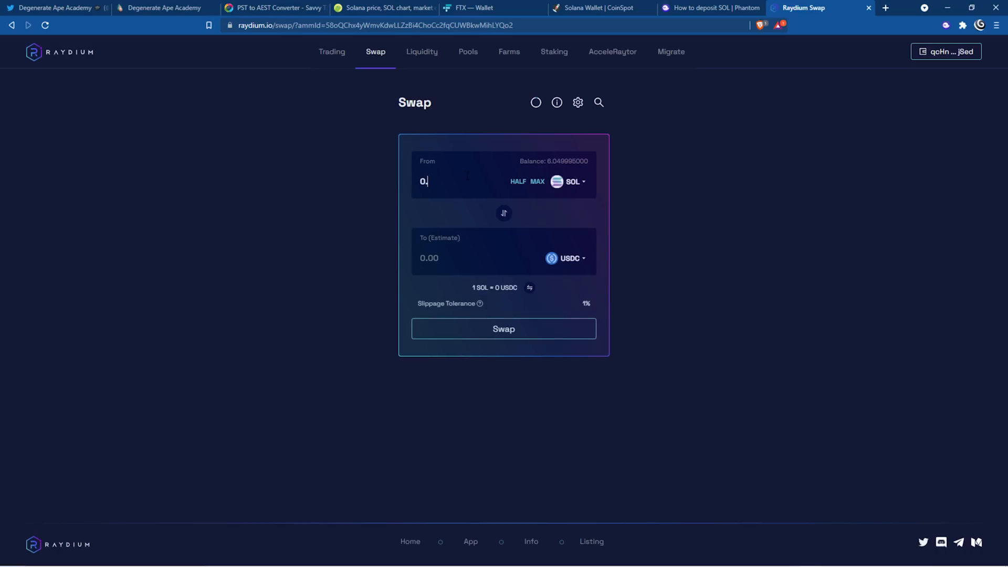
text(01)
Swap 0.01 SOL for about 0.40 USDC, approve it in Phantom and view the new balance
click(521, 373)
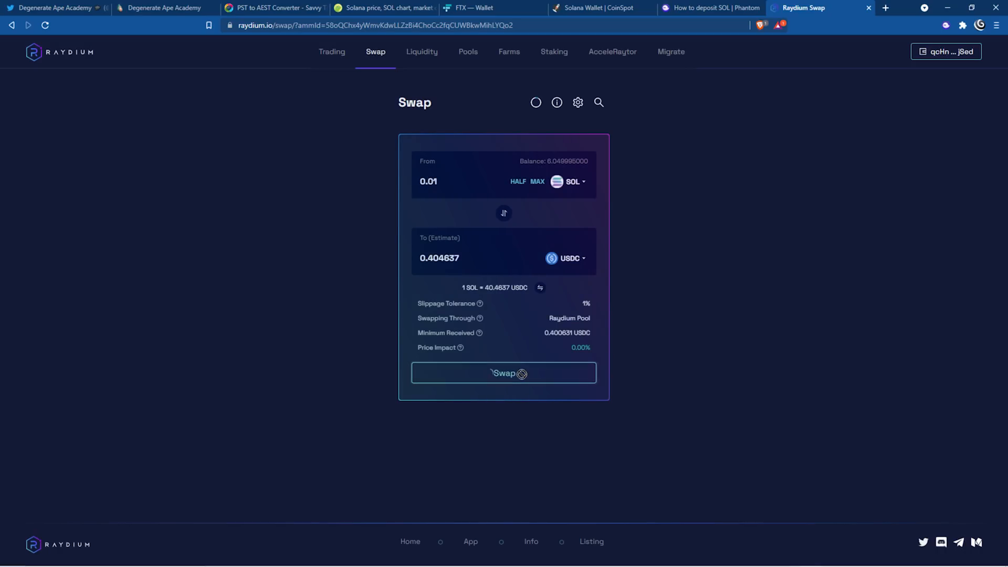
click(963, 275)
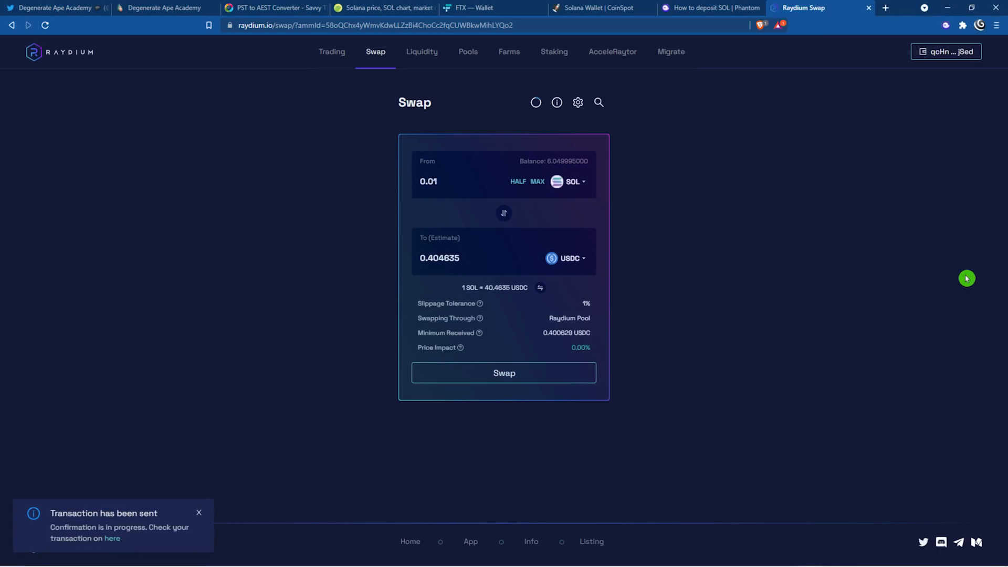
click(945, 29)
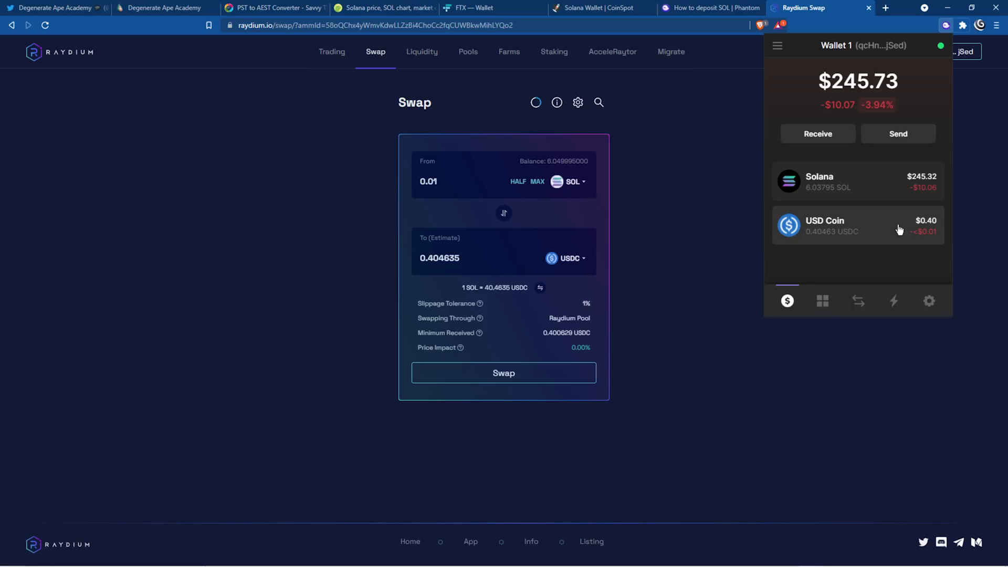
Reverse the pair and swap the full 0.404634 USDC back to SOL, approved in Phantom
click(653, 276)
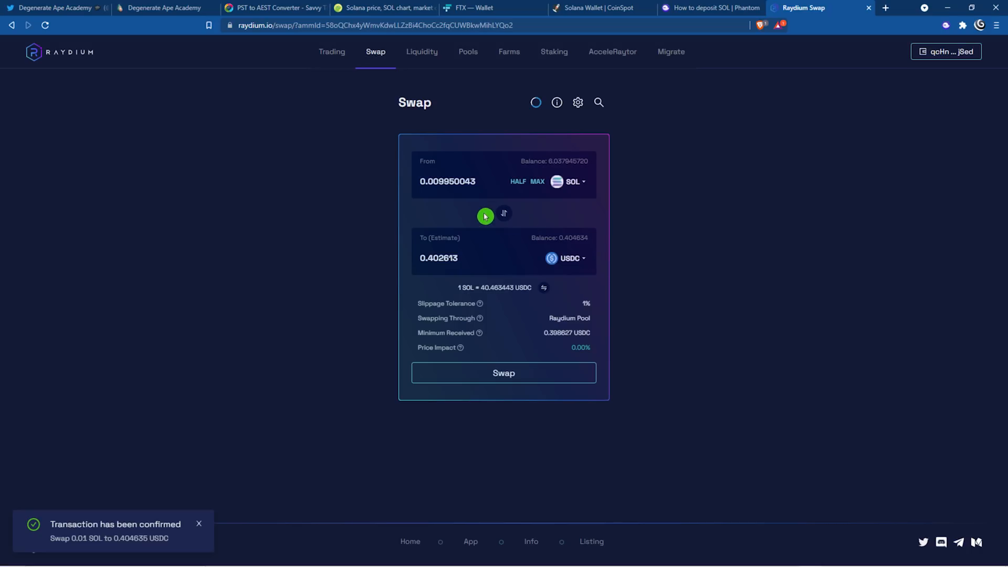
click(504, 214)
click(533, 181)
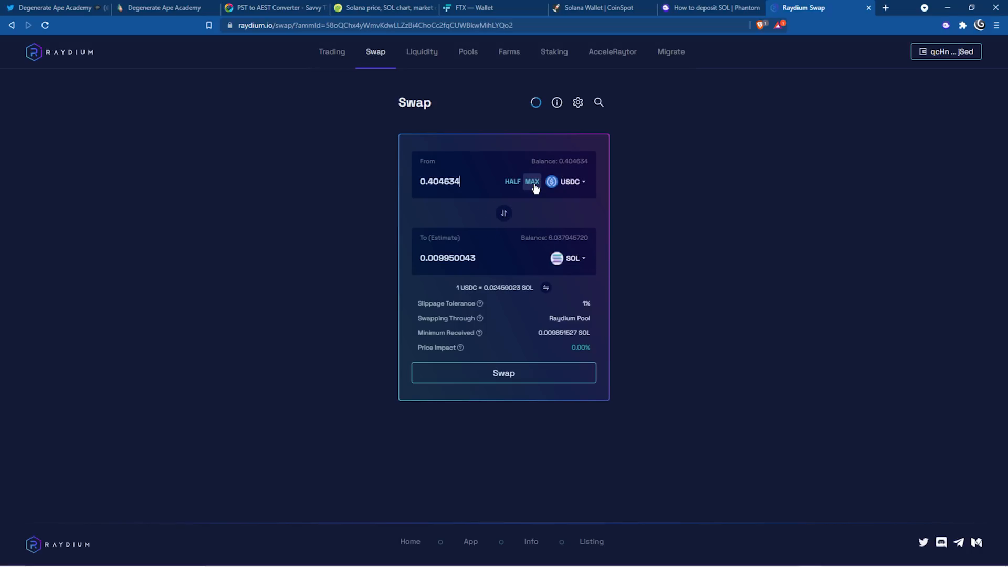
click(503, 372)
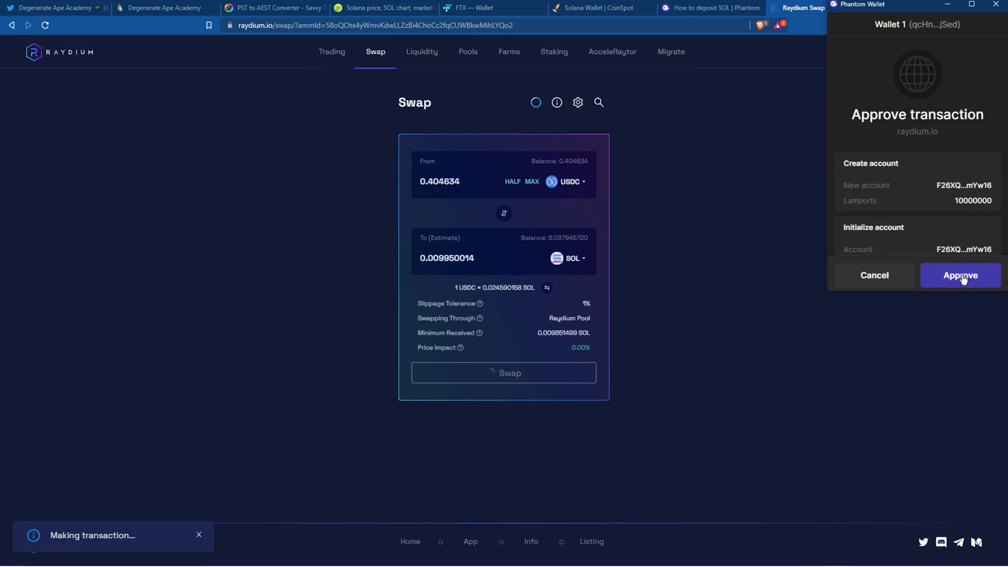
click(962, 277)
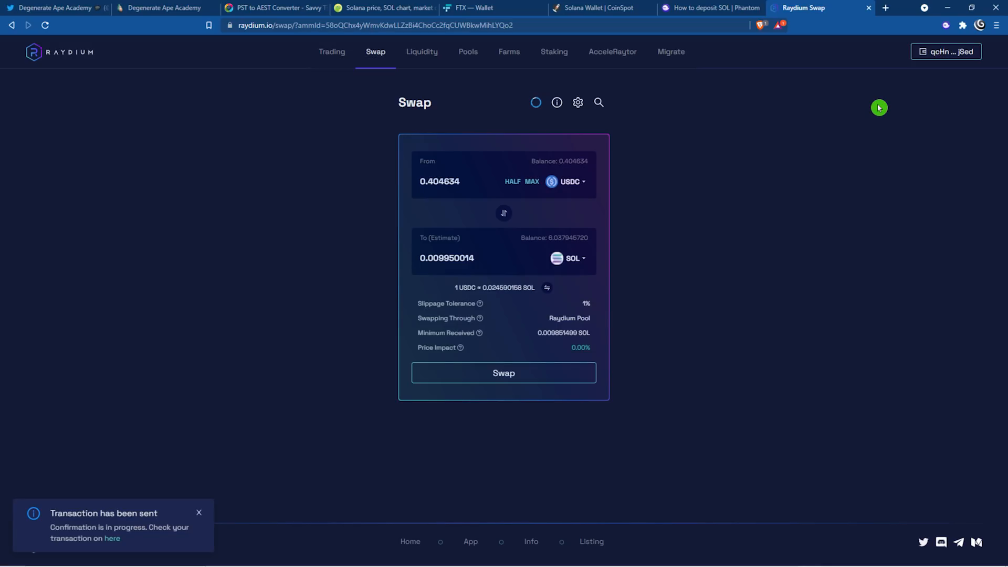
Make Wallet 2 the active wallet in Phantom
click(946, 25)
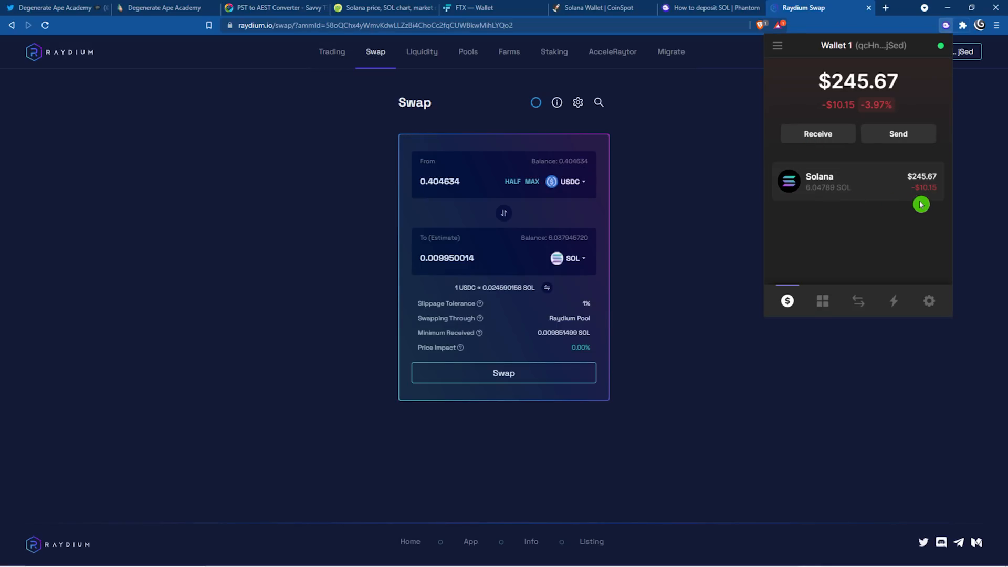
click(777, 45)
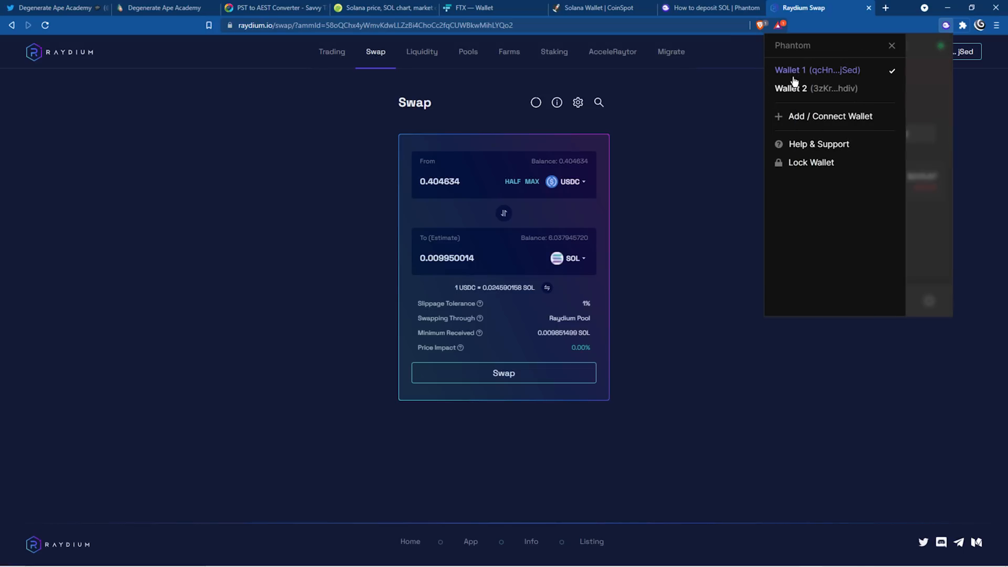
click(799, 84)
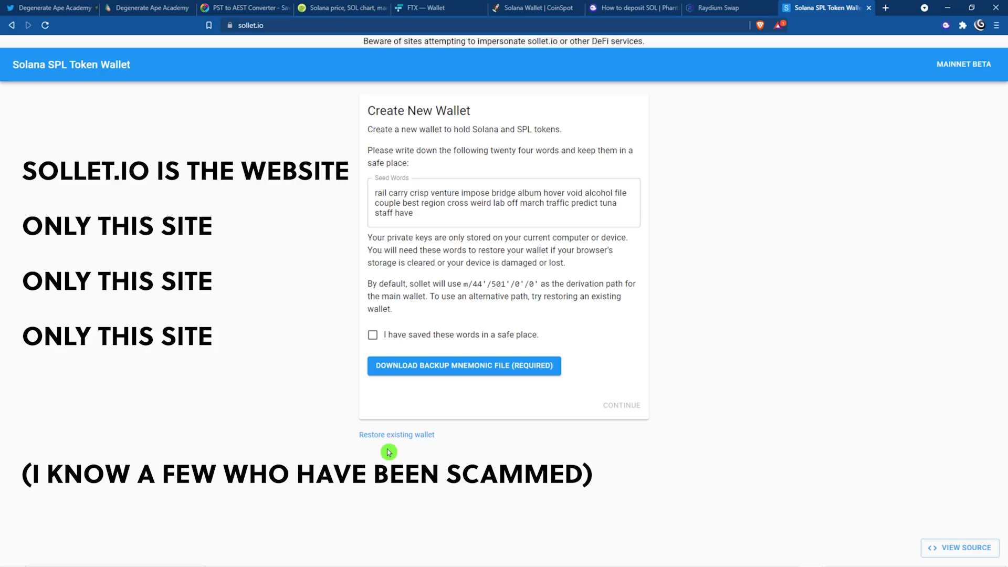
Start restoring a Sollet wallet and copy Phantom's secret recovery phrase from its settings
click(398, 437)
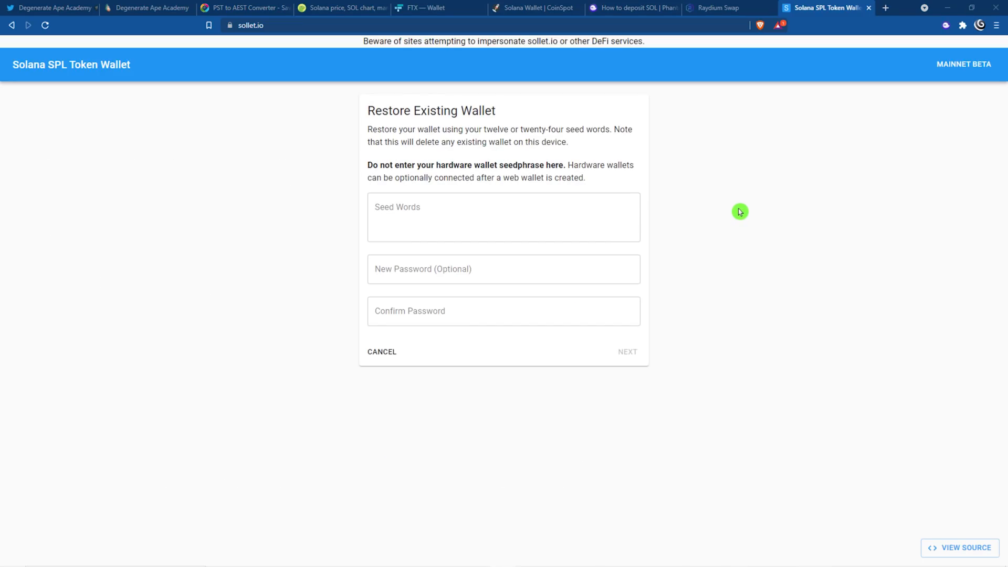
click(946, 26)
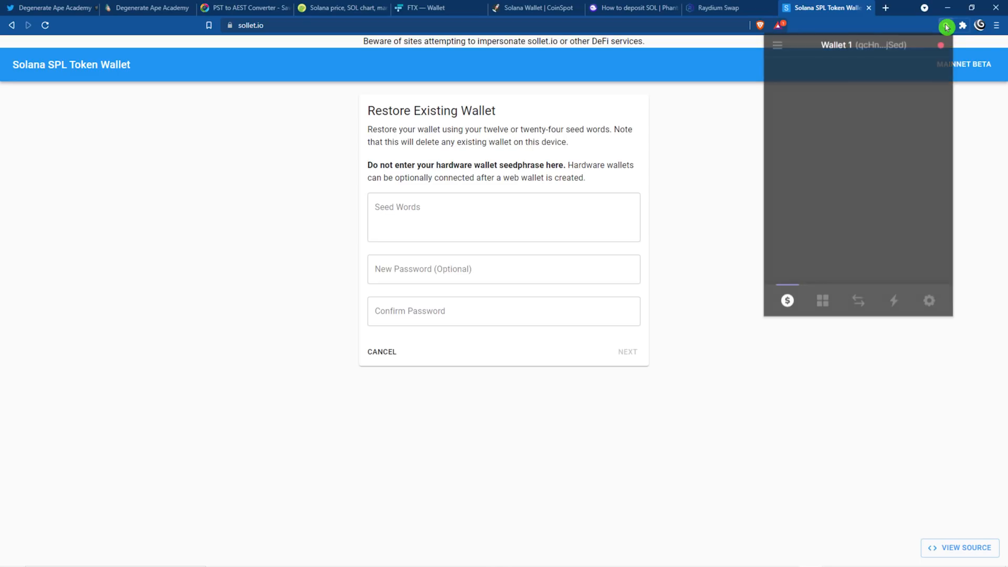
click(930, 301)
scroll(859, 236, down, 3)
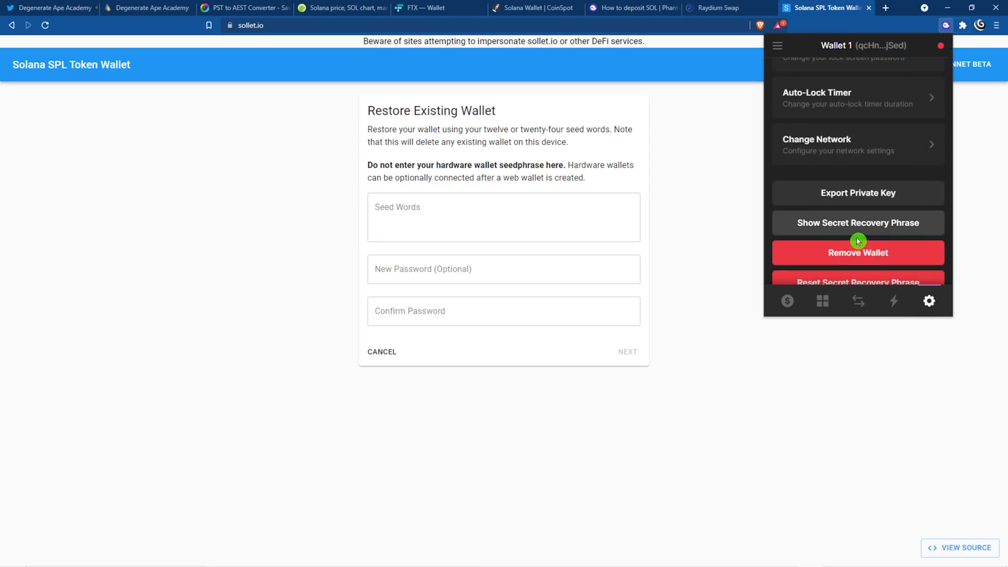
click(859, 224)
click(827, 195)
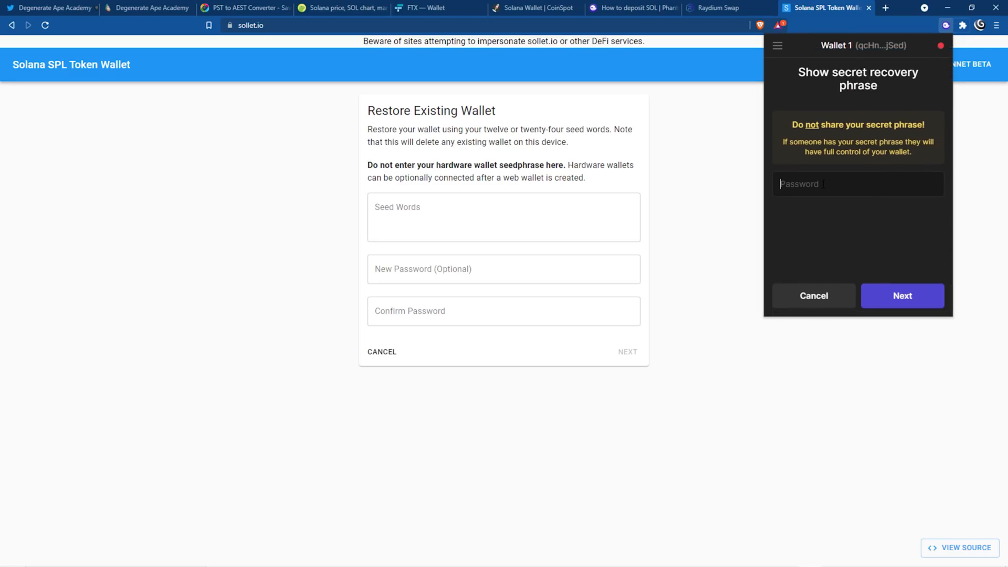
text(••)
click(934, 295)
click(919, 218)
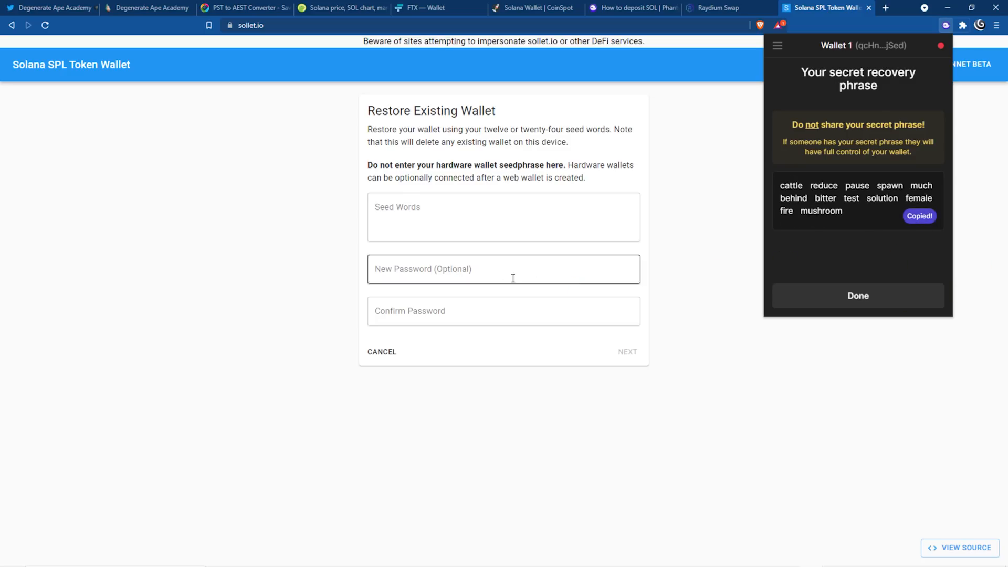
Paste the recovery phrase into Sollet's Seed Words box
click(505, 216)
key(ctrl+v)
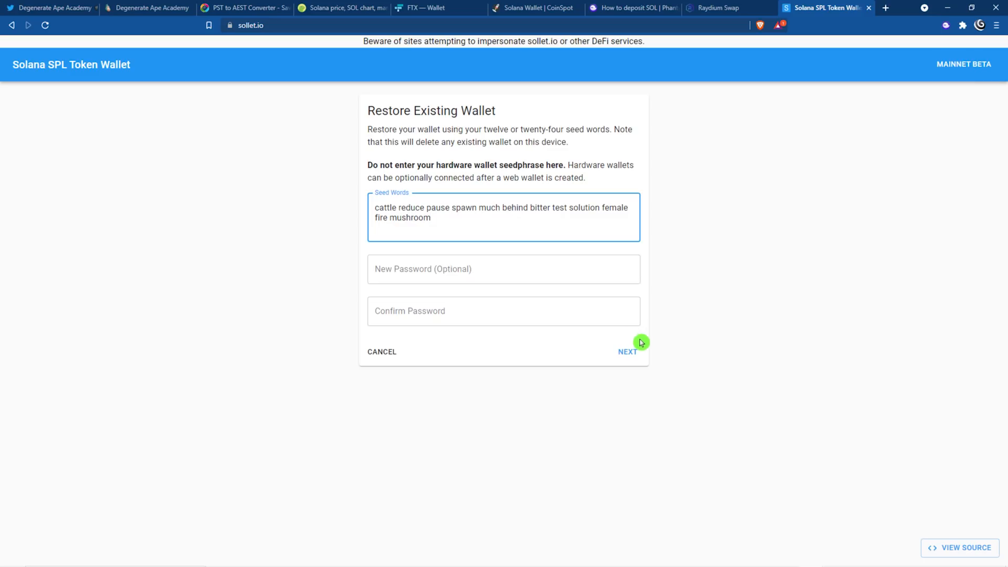
Restore the Sollet wallet, add a Backup Wallet account and switch back to the Main account
click(628, 351)
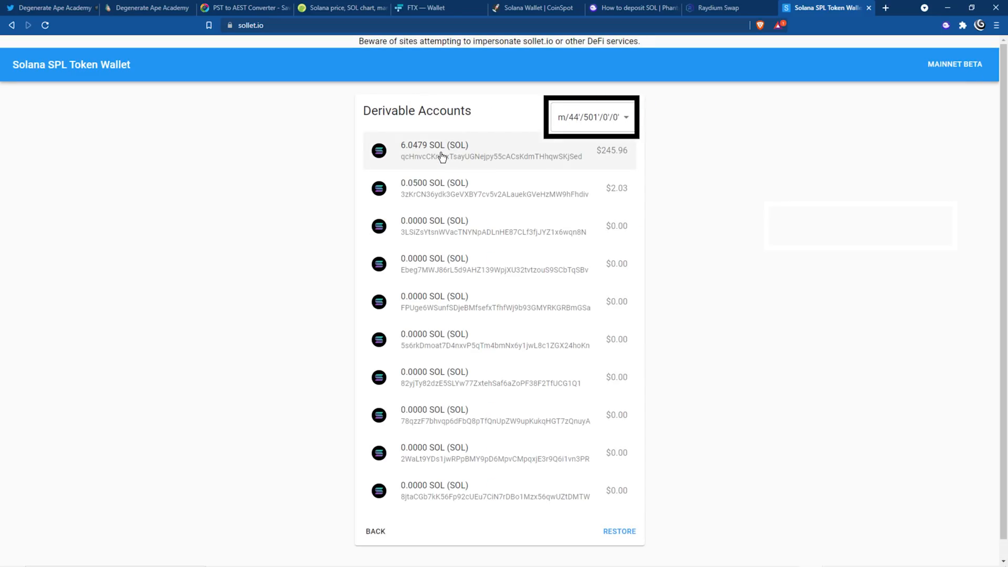
click(619, 530)
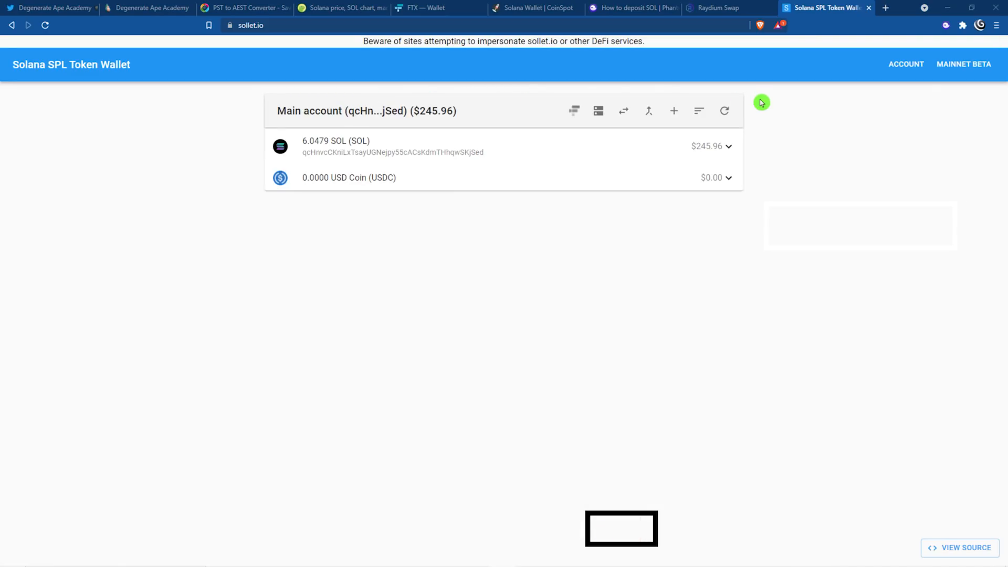
click(906, 64)
click(825, 139)
text(Backup Wallet)
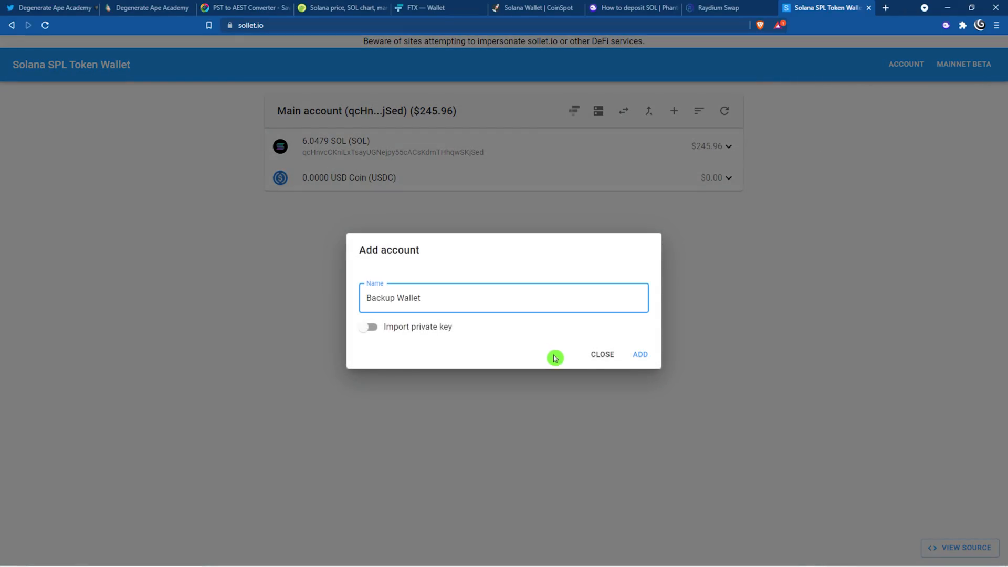
click(640, 355)
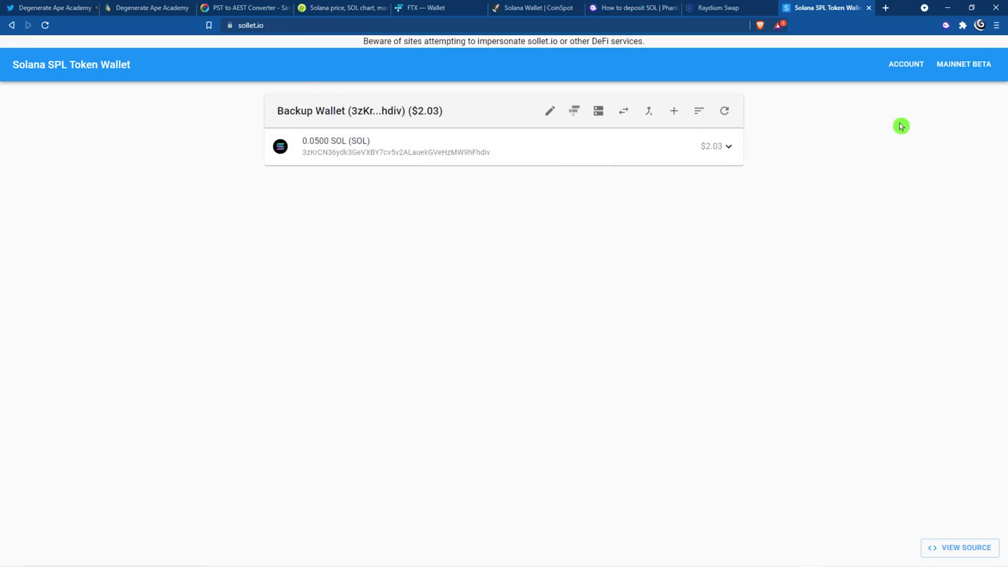
click(916, 71)
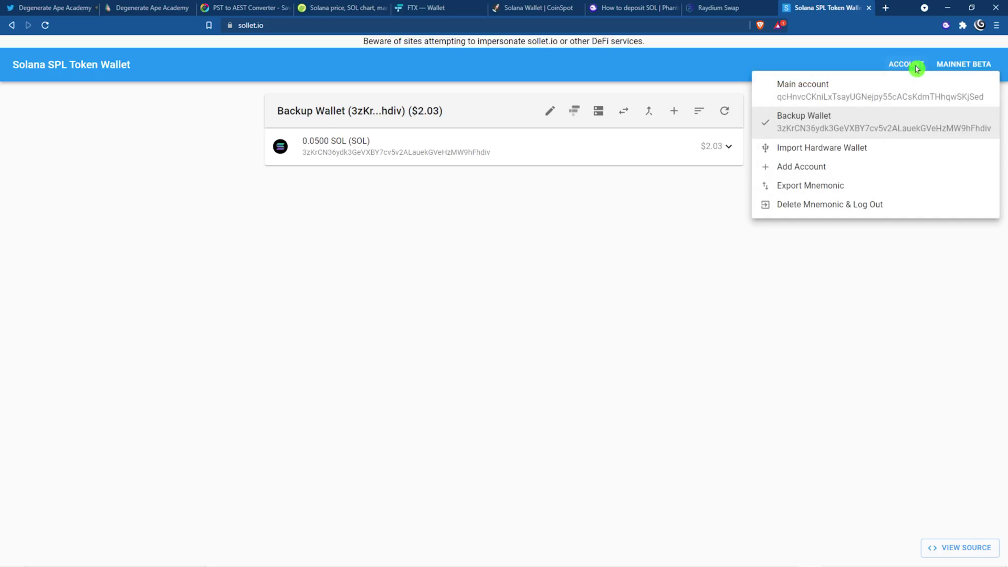
click(879, 95)
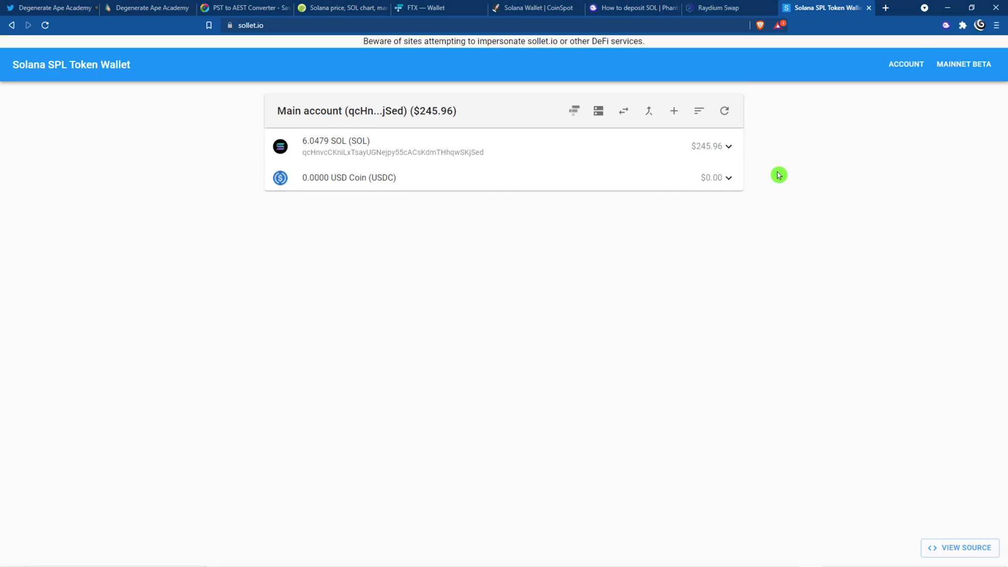
Disconnect the currently connected wallet from Raydium
click(718, 8)
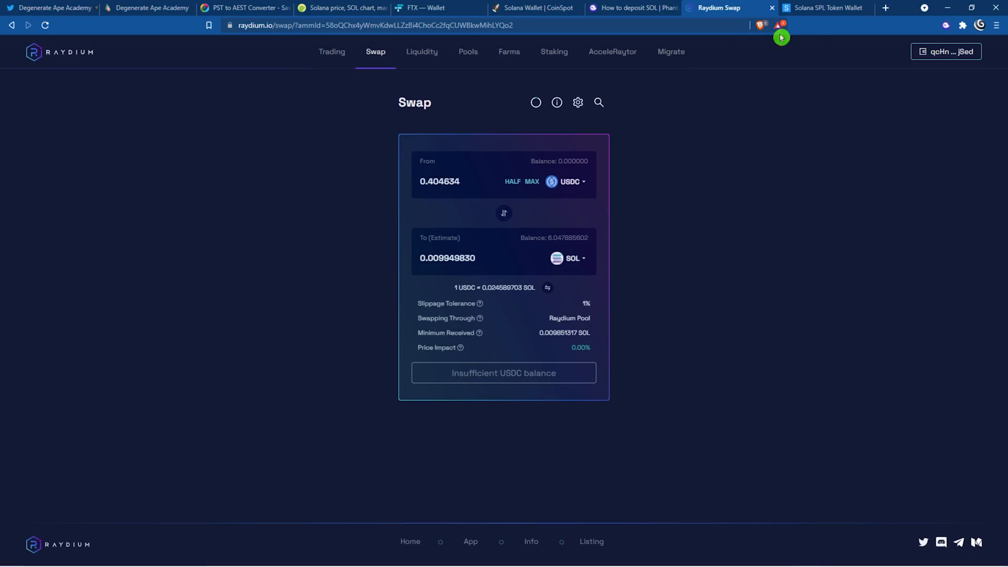
click(940, 51)
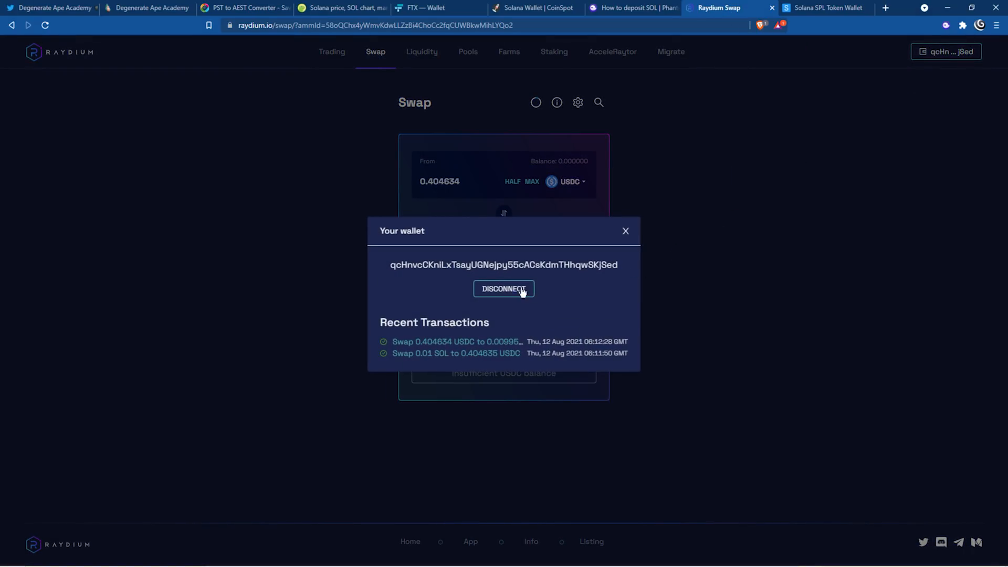
click(520, 288)
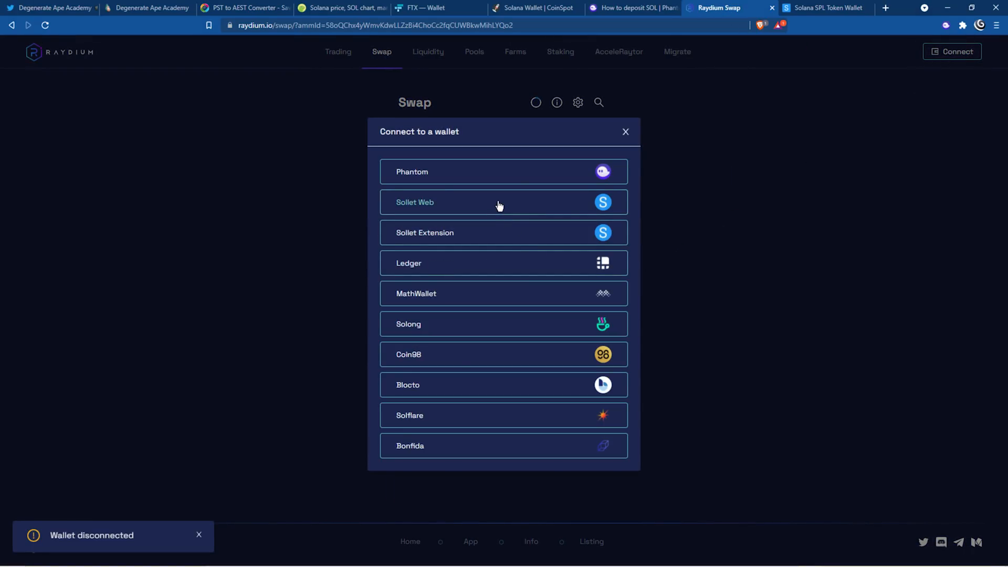
Connect Sollet's web wallet Main account to Raydium
click(499, 207)
click(32, 265)
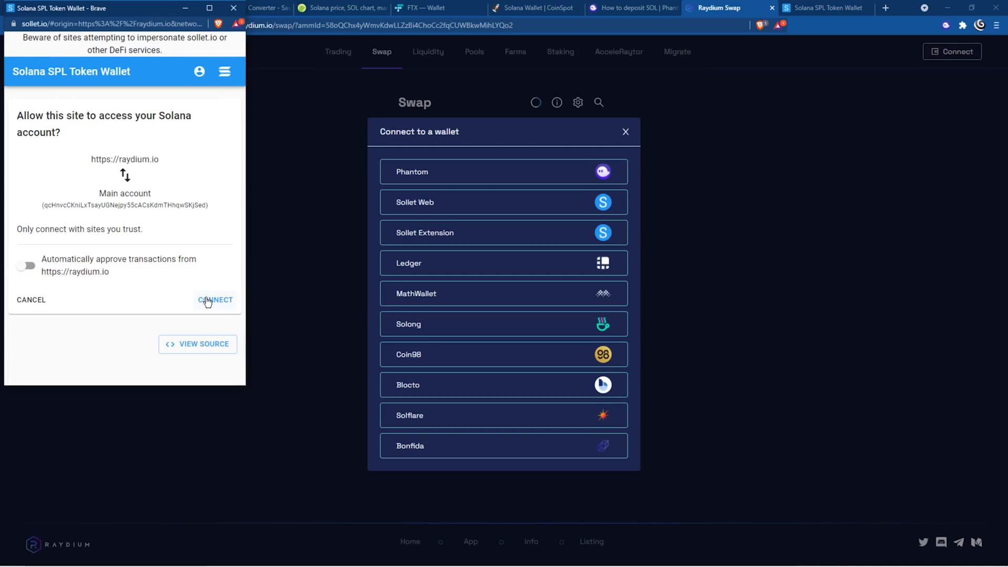
click(215, 299)
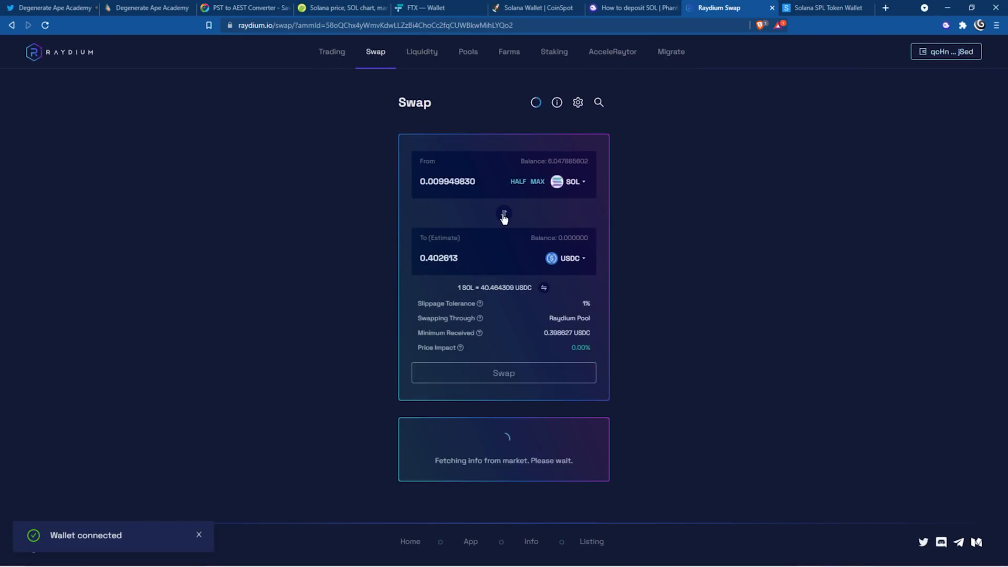
Swap about 0.01 SOL into USDC, approve in Sollet and refresh to see 0.4025 USDC
click(503, 214)
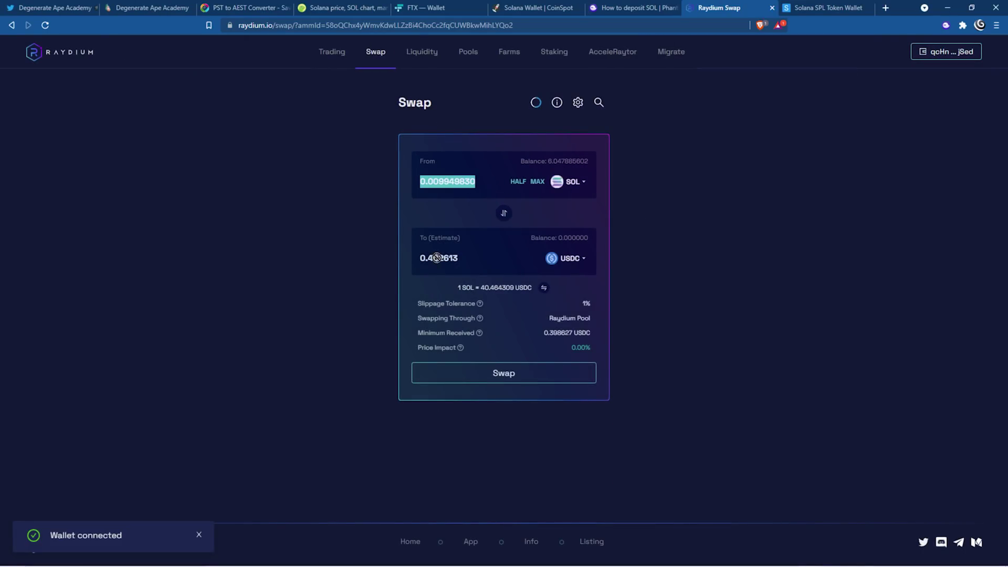
click(504, 373)
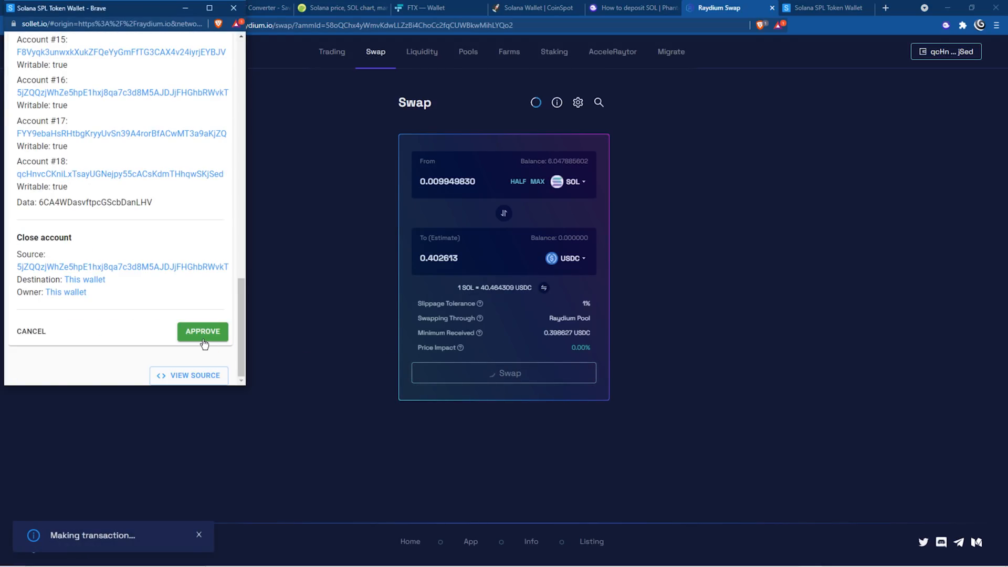
click(203, 331)
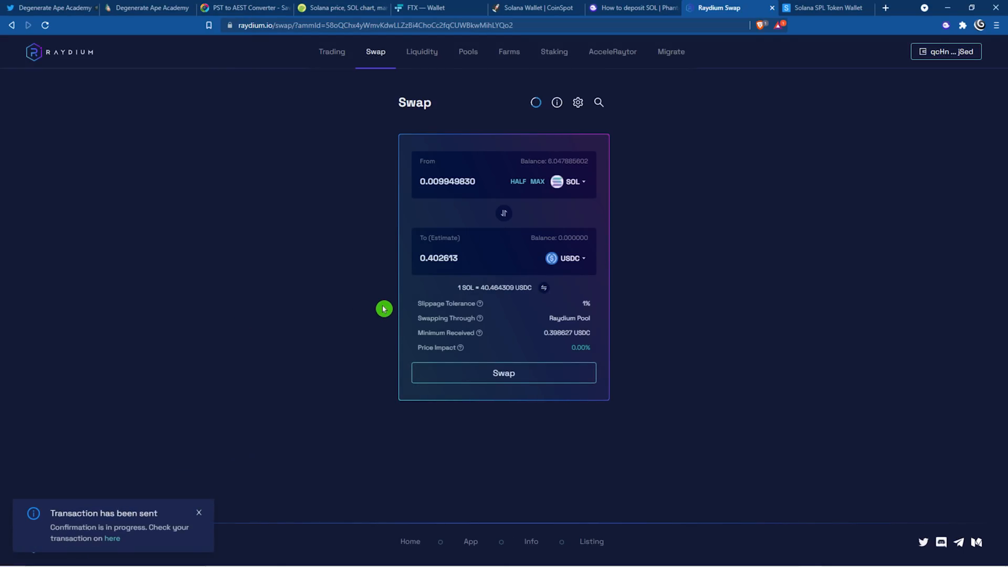
click(829, 7)
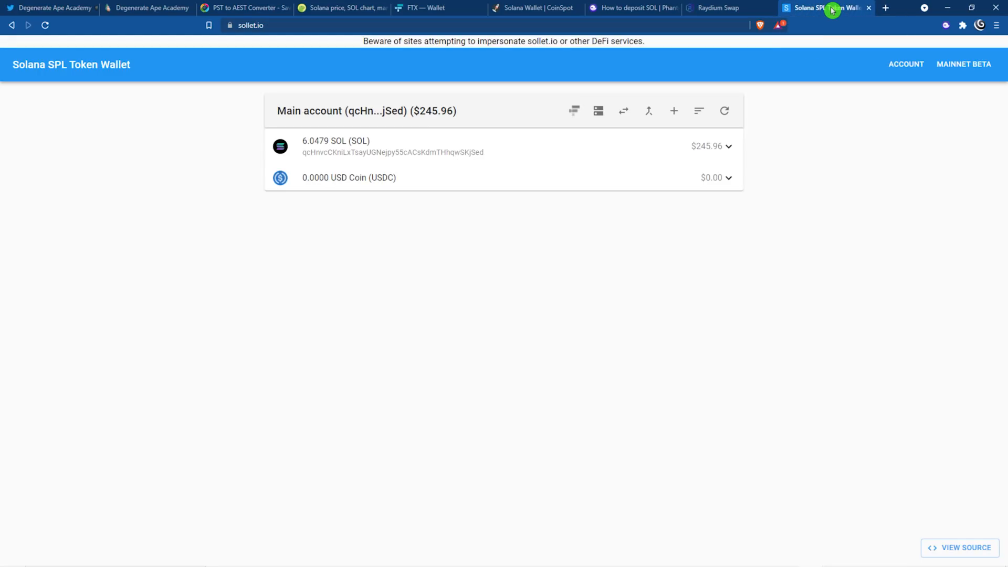
click(724, 111)
Swap the whole 0.402476 USDC balance back into about 0.0099 SOL
click(717, 8)
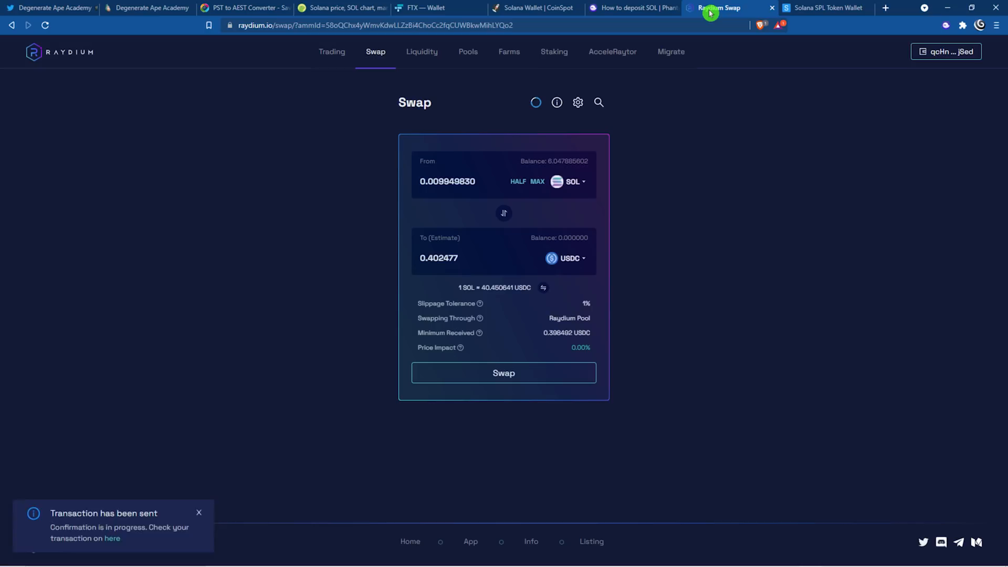
click(505, 215)
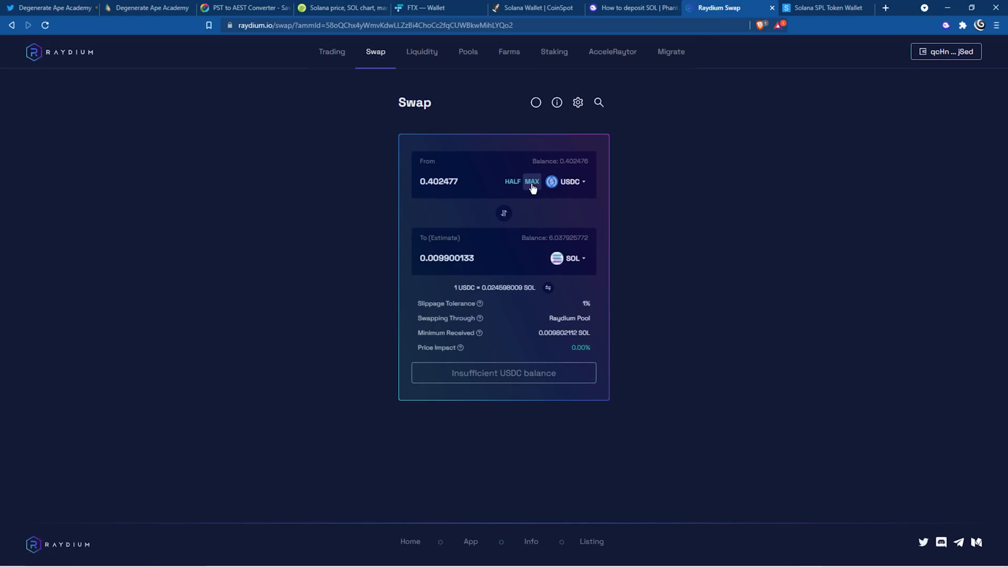
click(508, 379)
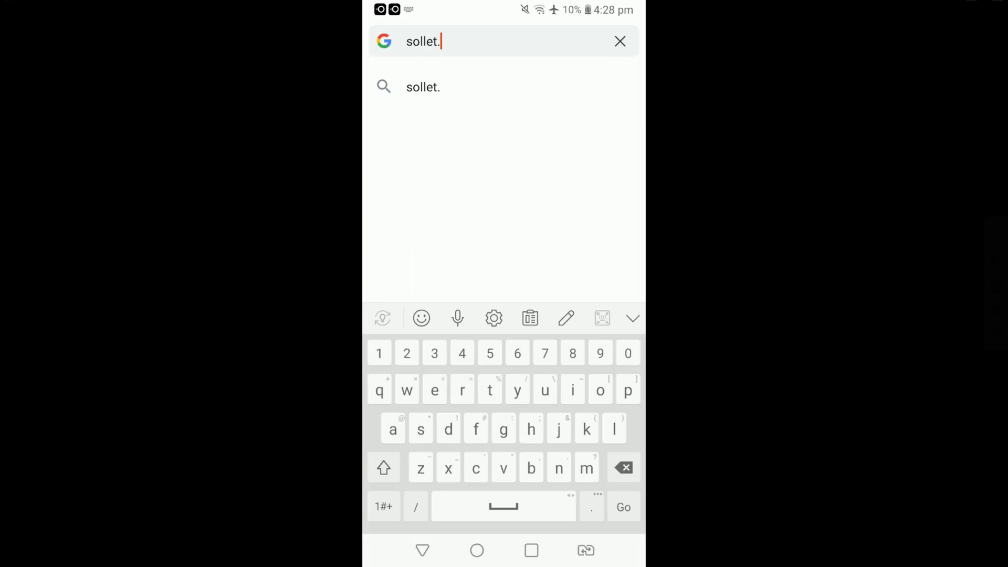
text(io)
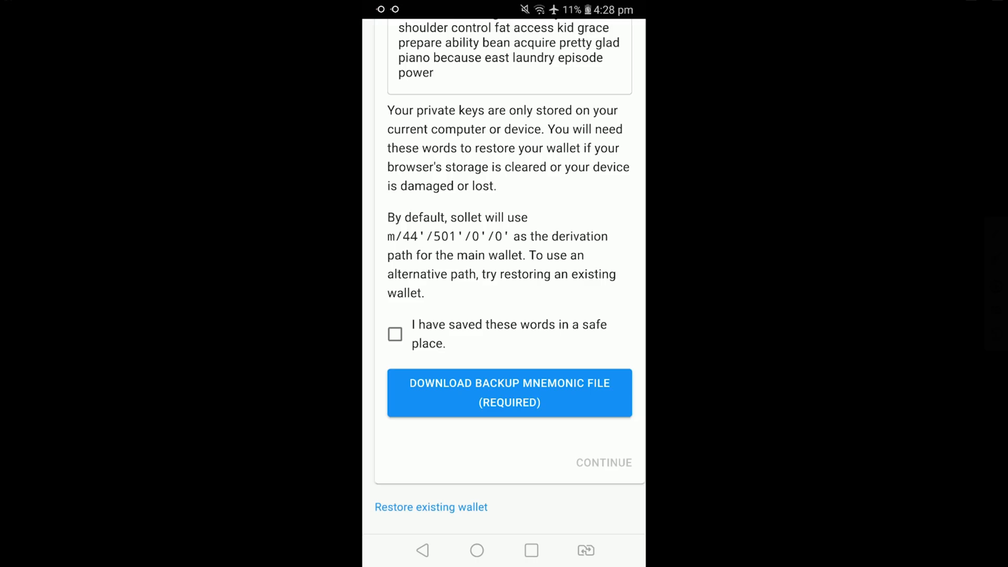
Restore the Sollet wallet on mobile from its seed words, deriving the Main account
click(431, 507)
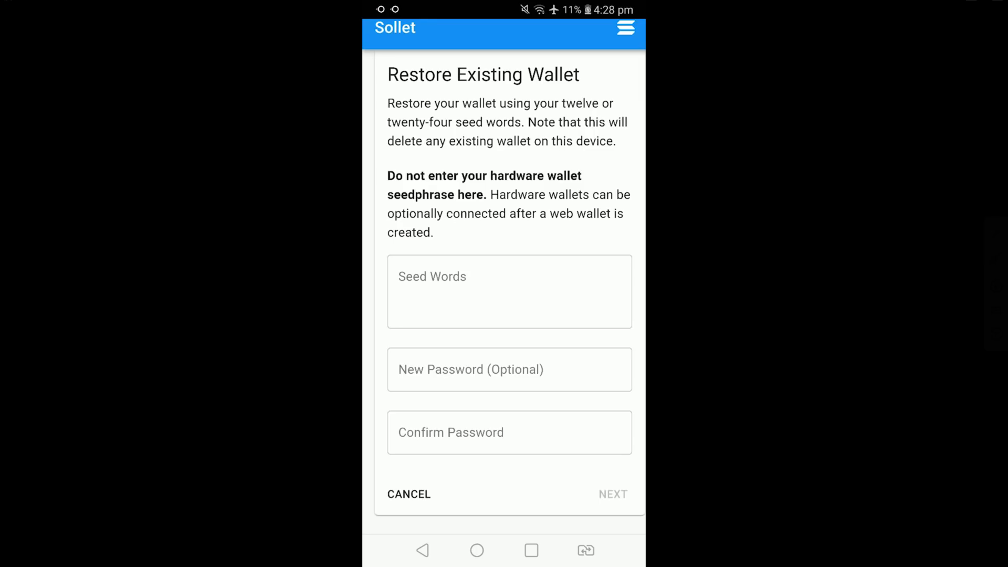
click(510, 292)
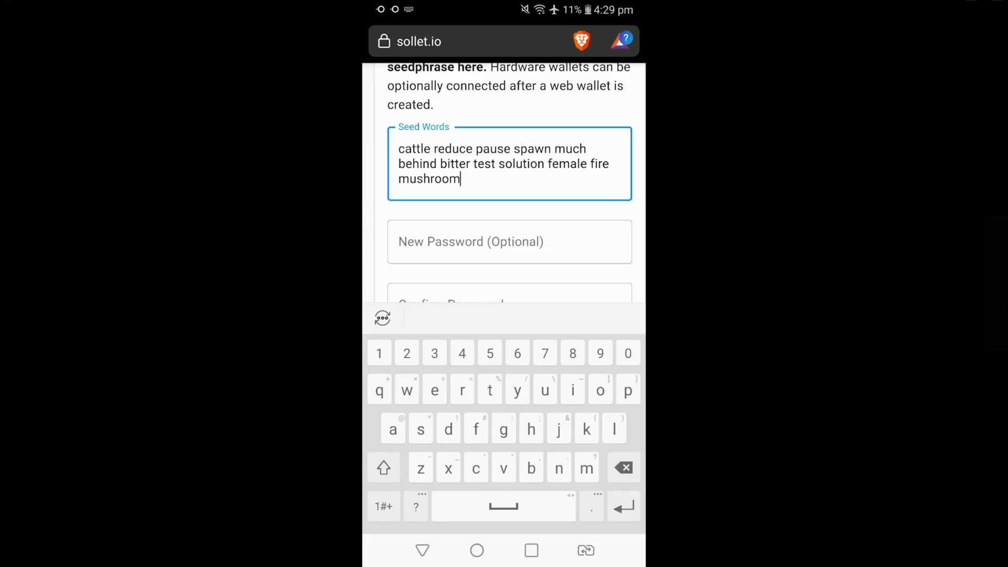
scroll(510, 197, down, 3)
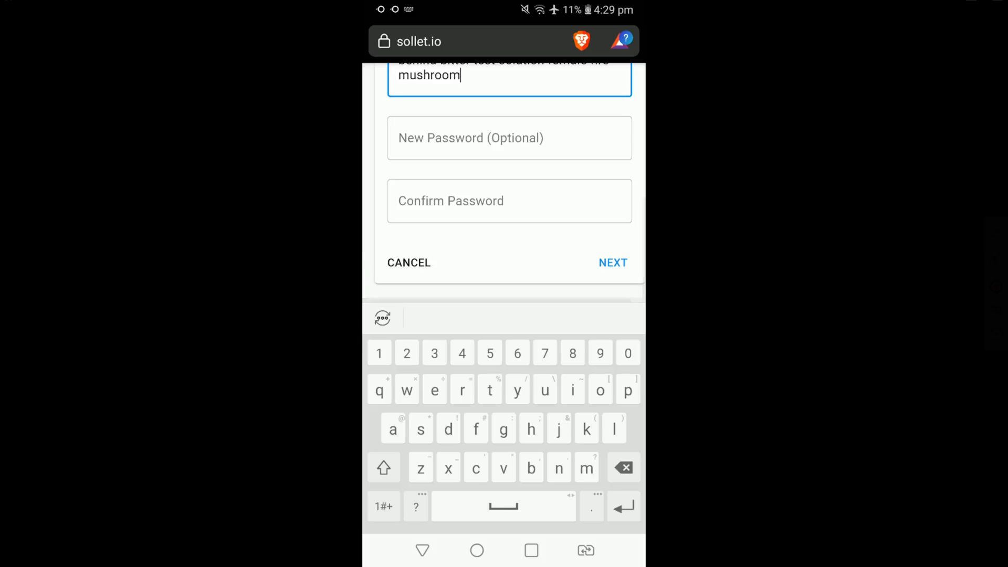
click(612, 262)
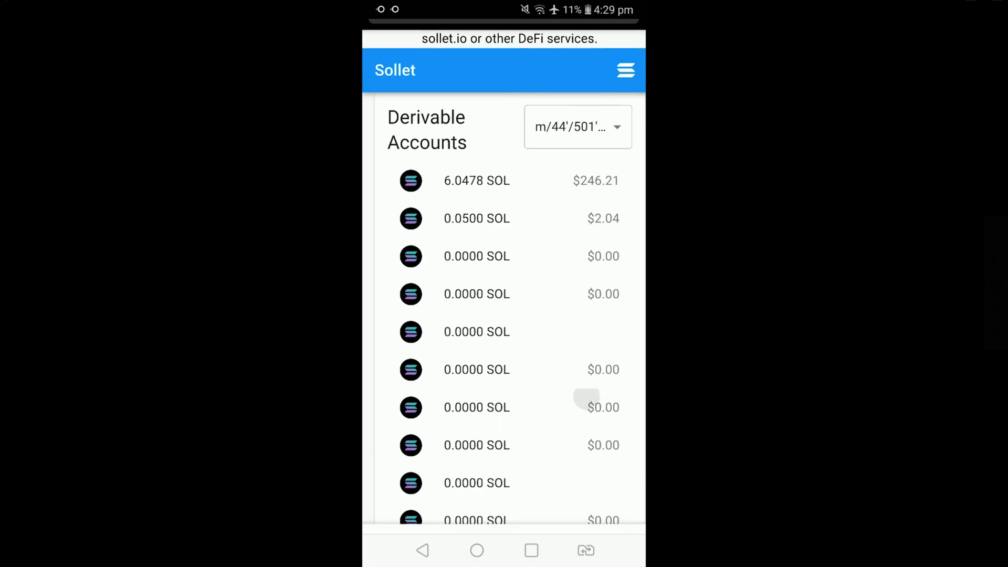
scroll(504, 316, down, 3)
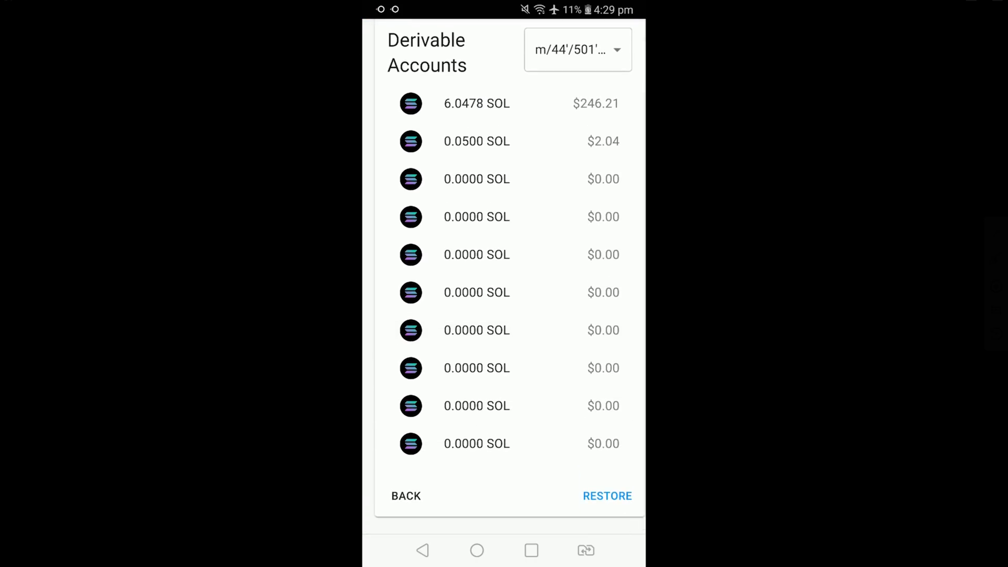
click(607, 496)
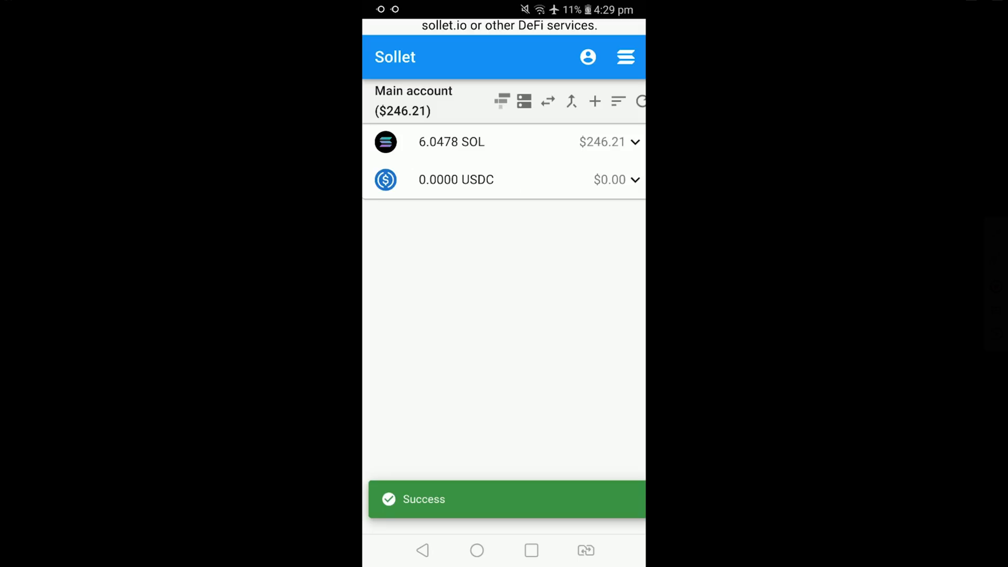
Open raydium.io in a new mobile tab and launch the swap app
click(561, 514)
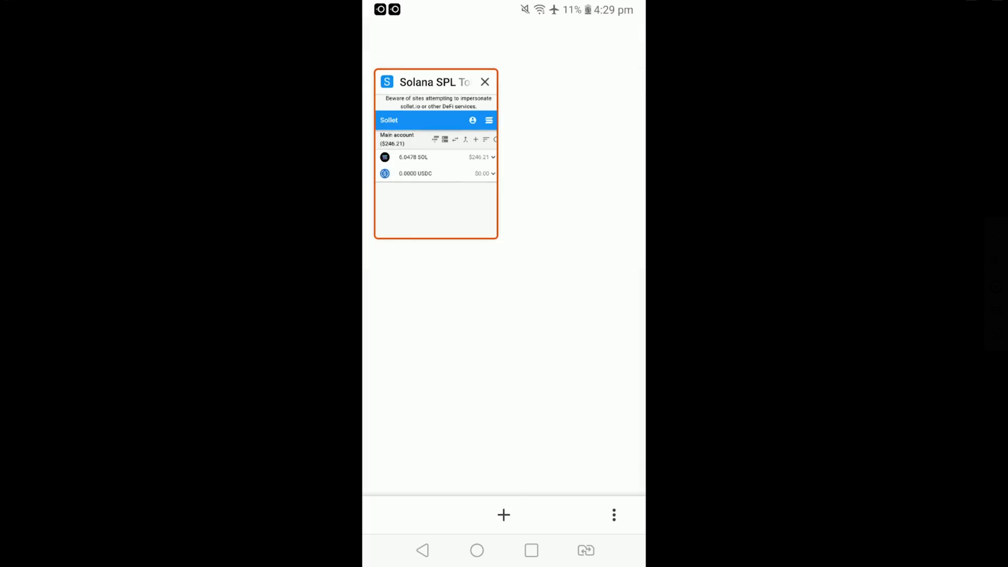
click(504, 514)
click(455, 41)
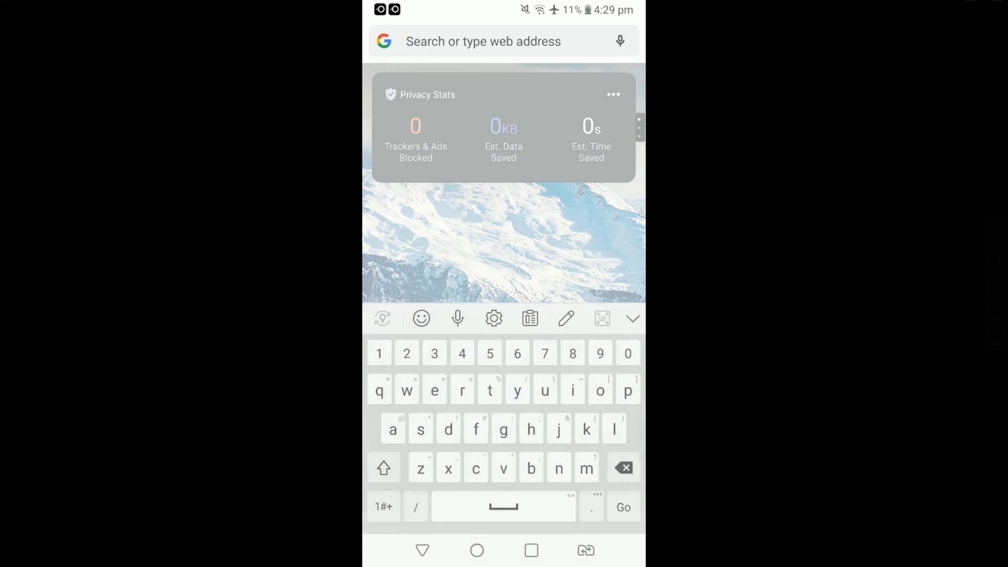
text(raydium.io)
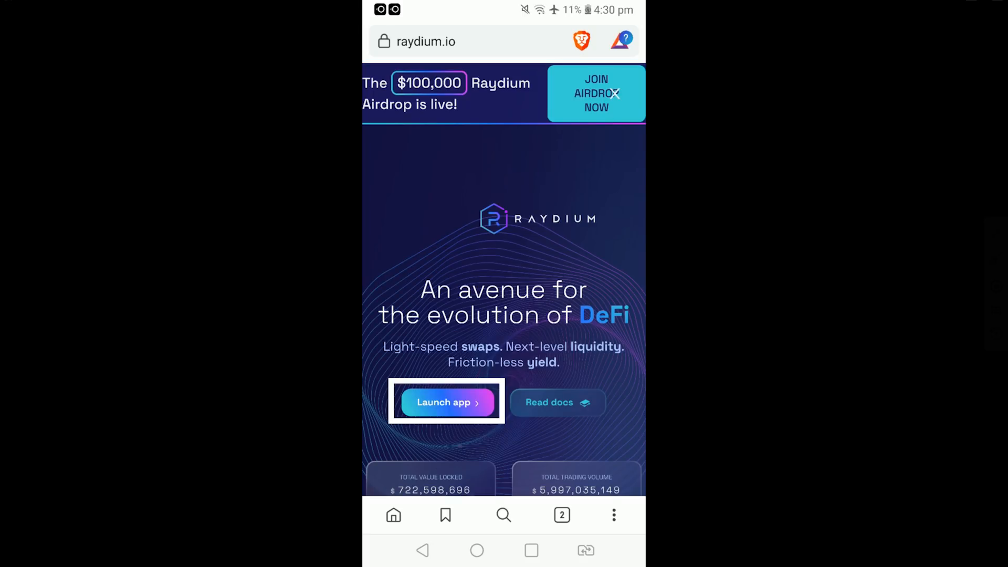
click(446, 402)
Connect the Sollet web wallet's Solana account to Raydium
click(551, 148)
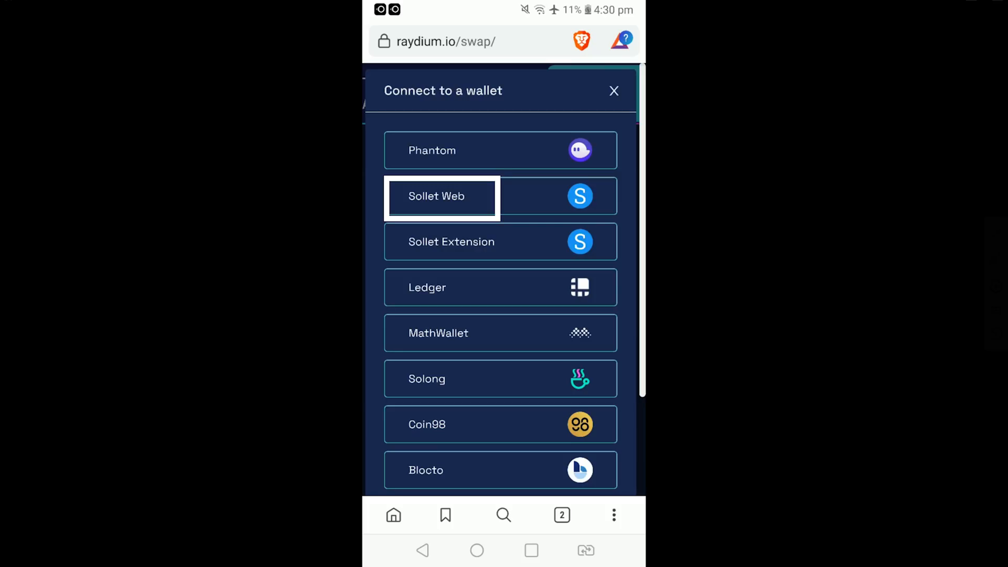
click(441, 196)
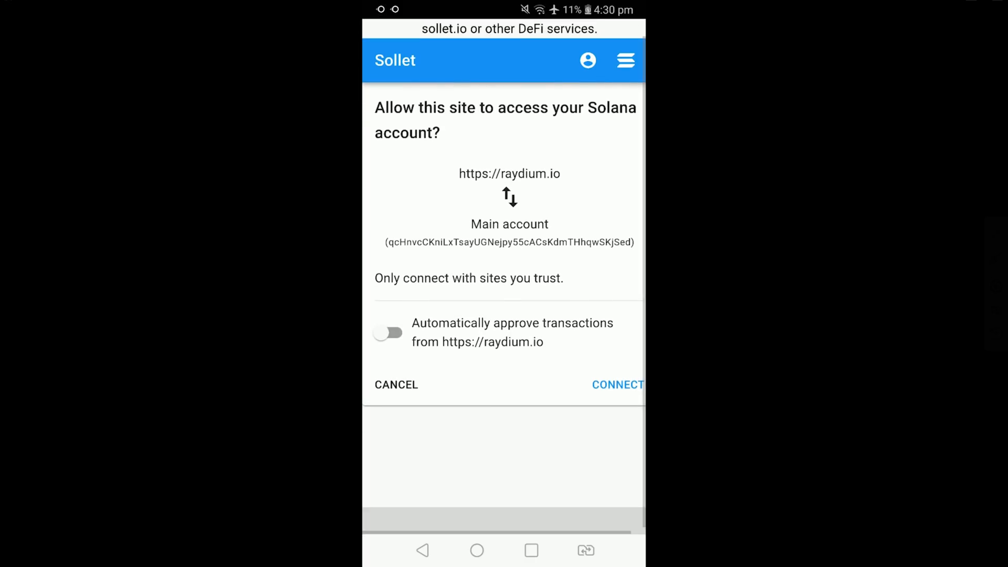
click(618, 384)
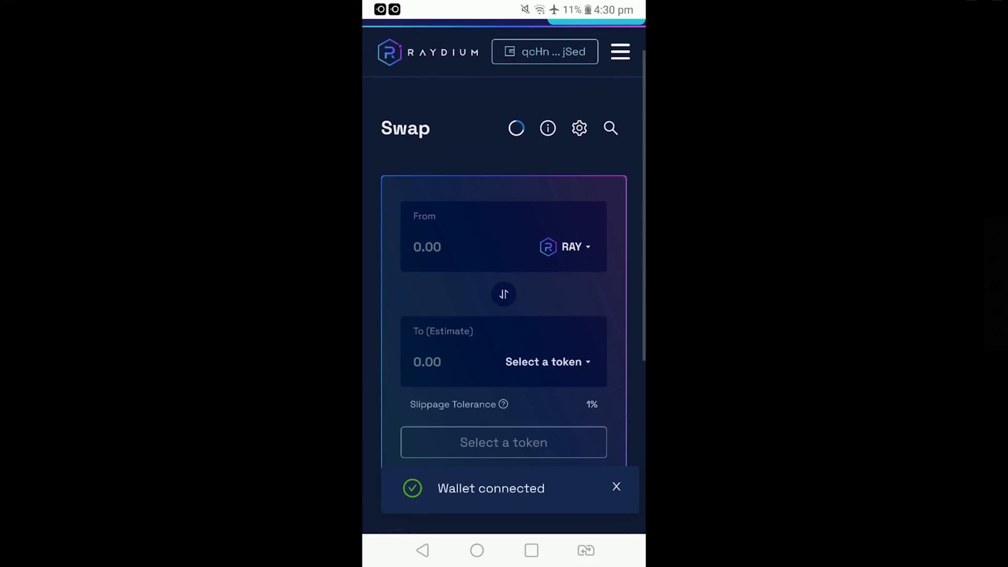
Search the token lists and set SOL as From and USDC as To
click(547, 360)
click(500, 202)
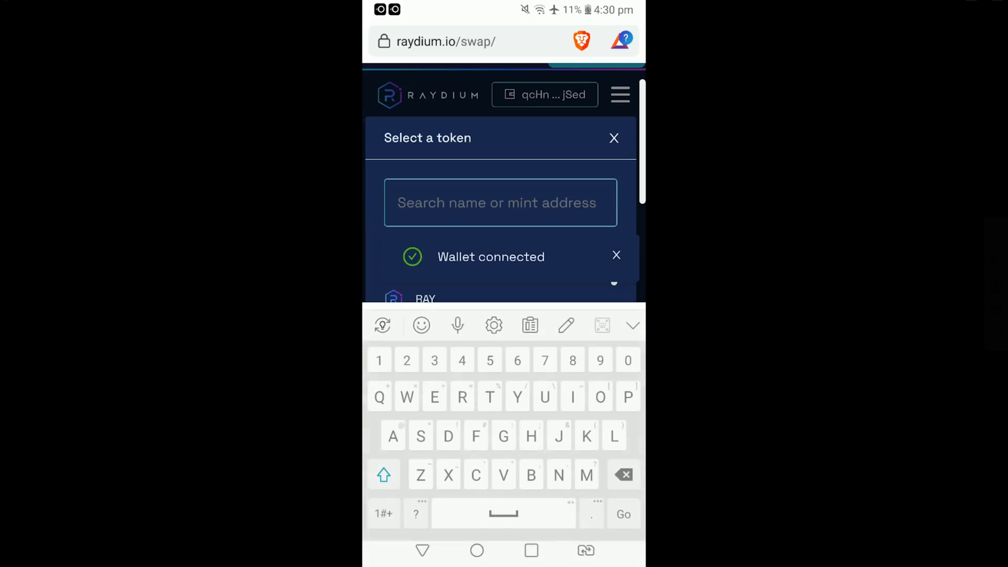
text(s)
click(512, 318)
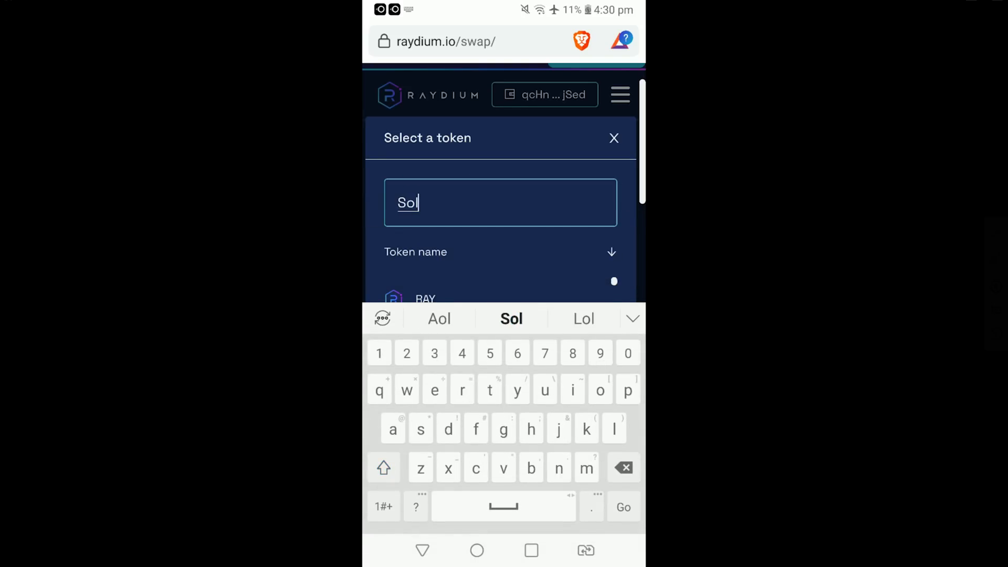
scroll(500, 236, down, 3)
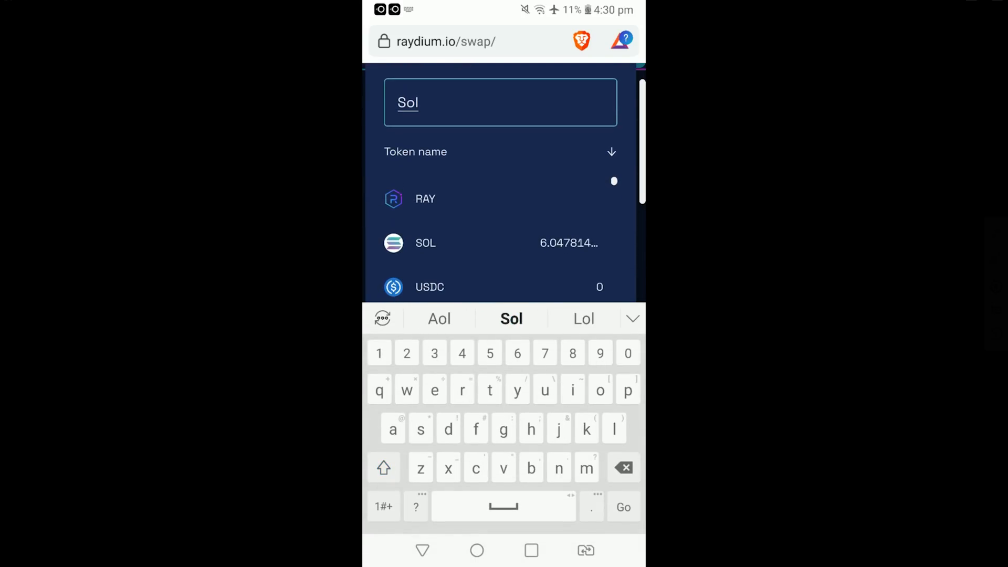
key(Return)
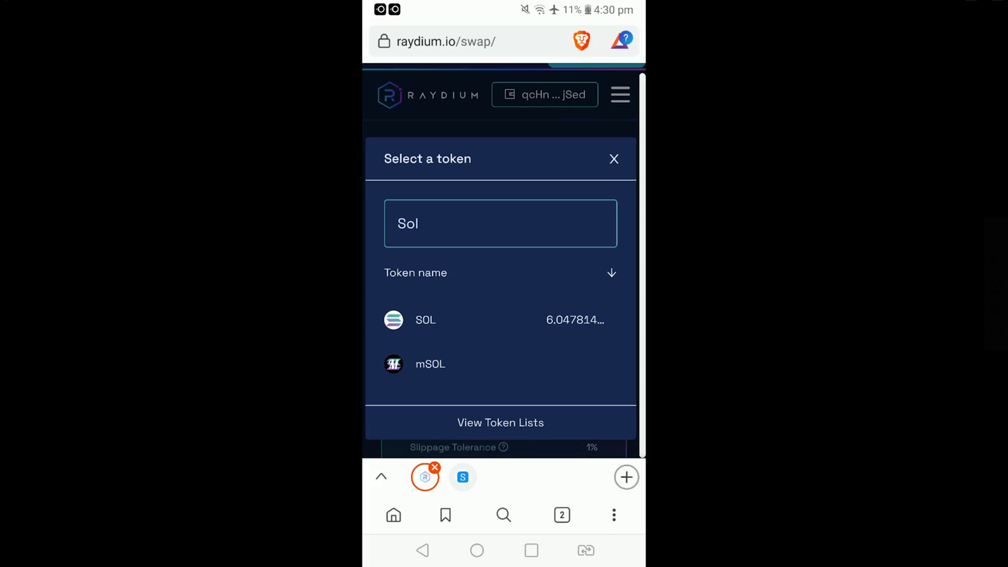
click(426, 331)
click(547, 403)
text(Us)
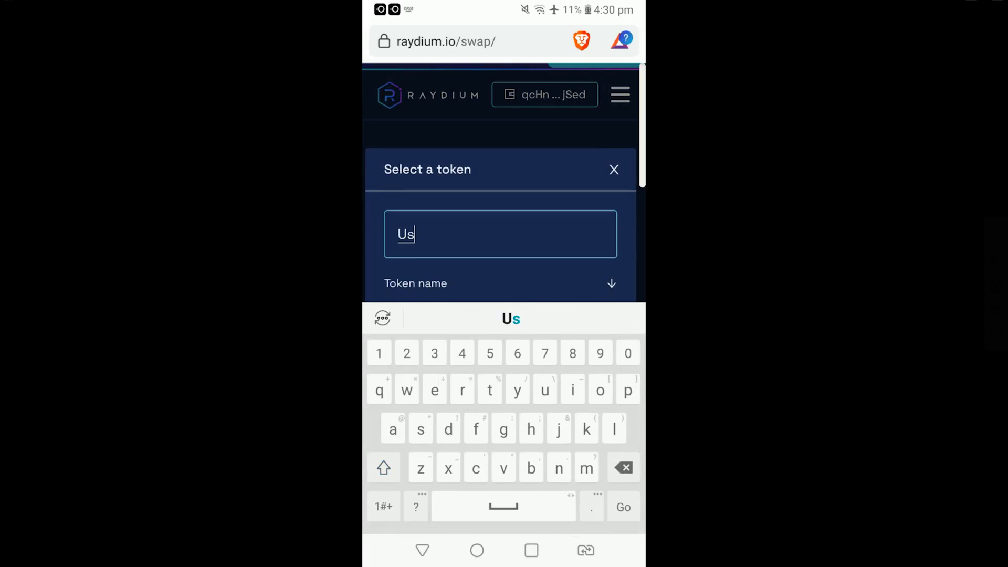
text(dc)
key(Return)
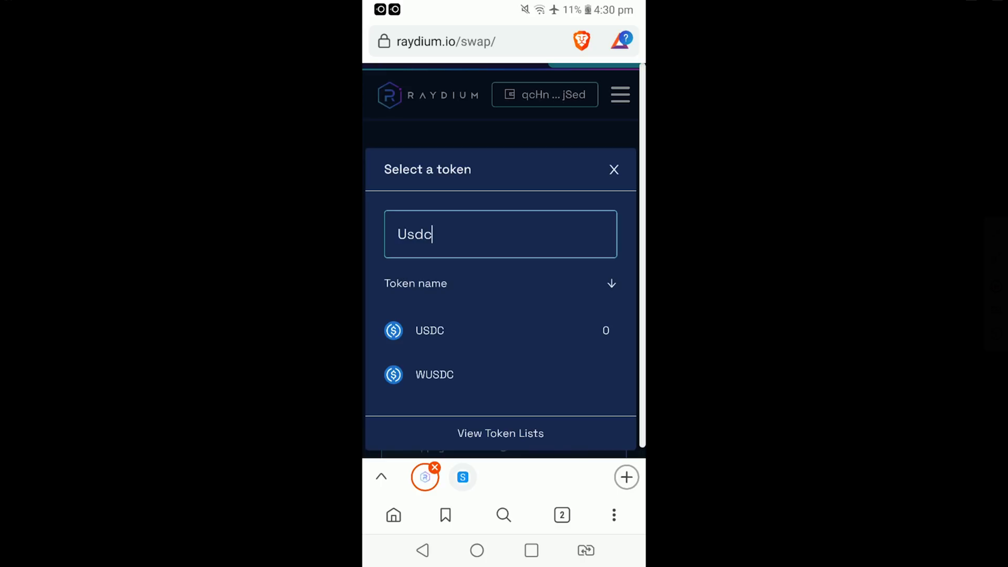
click(429, 330)
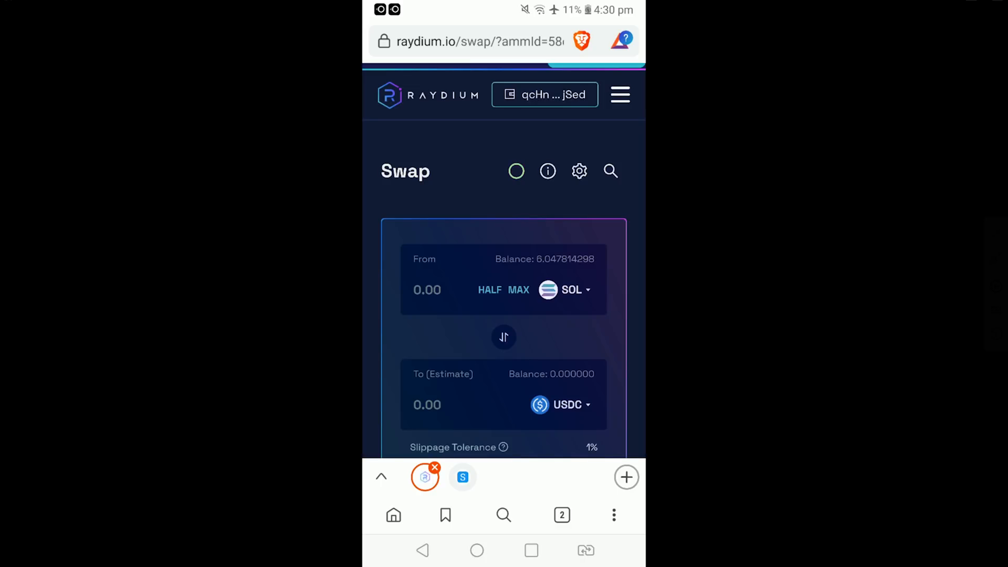
Swap 0.01 SOL for about 0.405 USDC, approving the transaction in Sollet
click(427, 289)
text(0.01)
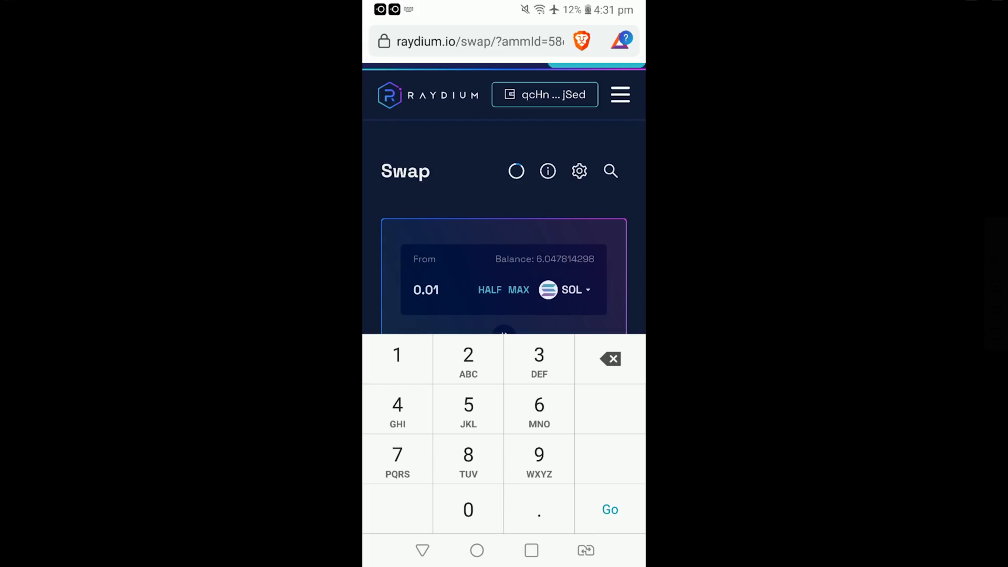
scroll(504, 197, down, 5)
click(503, 278)
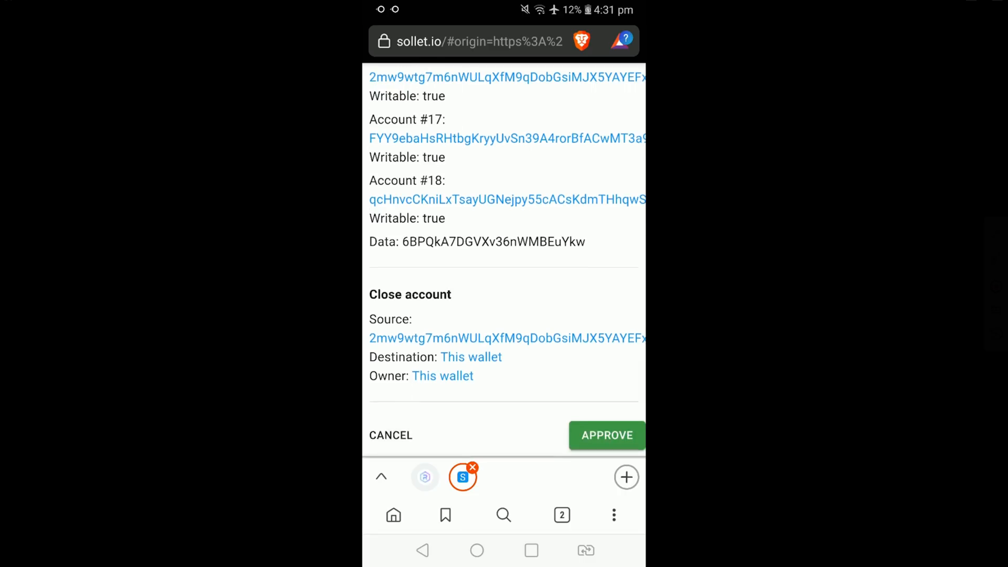
click(612, 202)
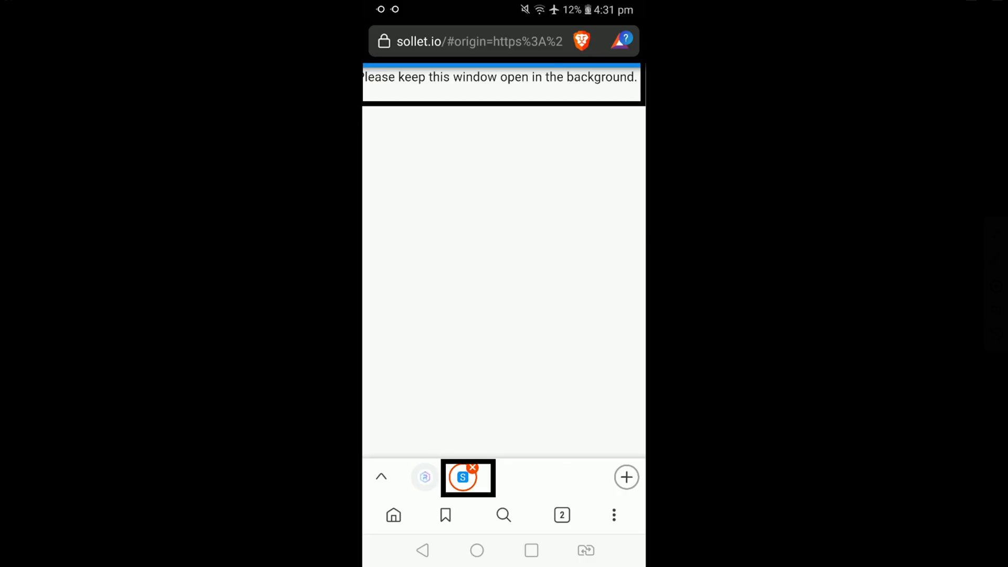
click(426, 476)
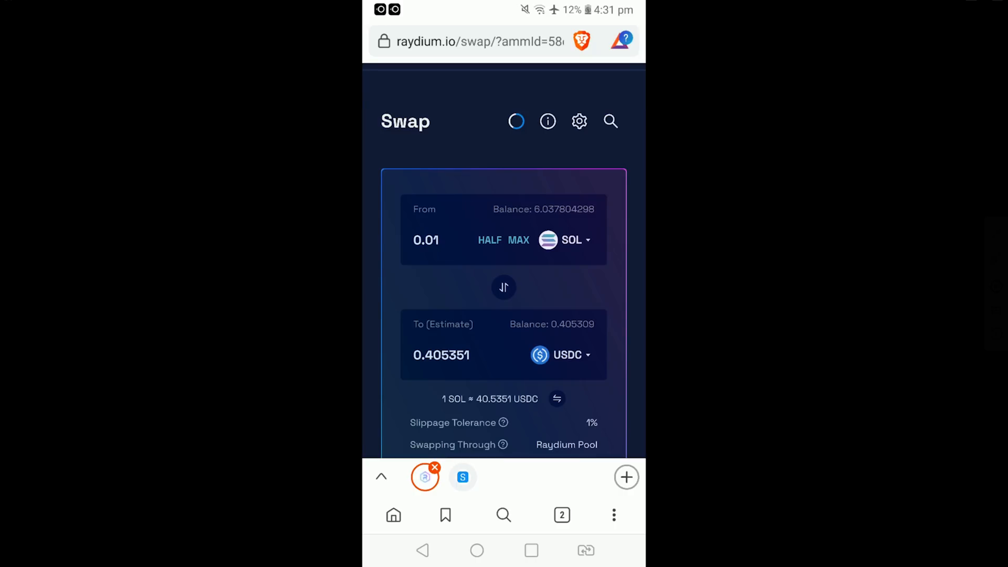
Reverse the swap to USDC→SOL, swap the full 0.4053 USDC and approve it in Sollet
click(503, 288)
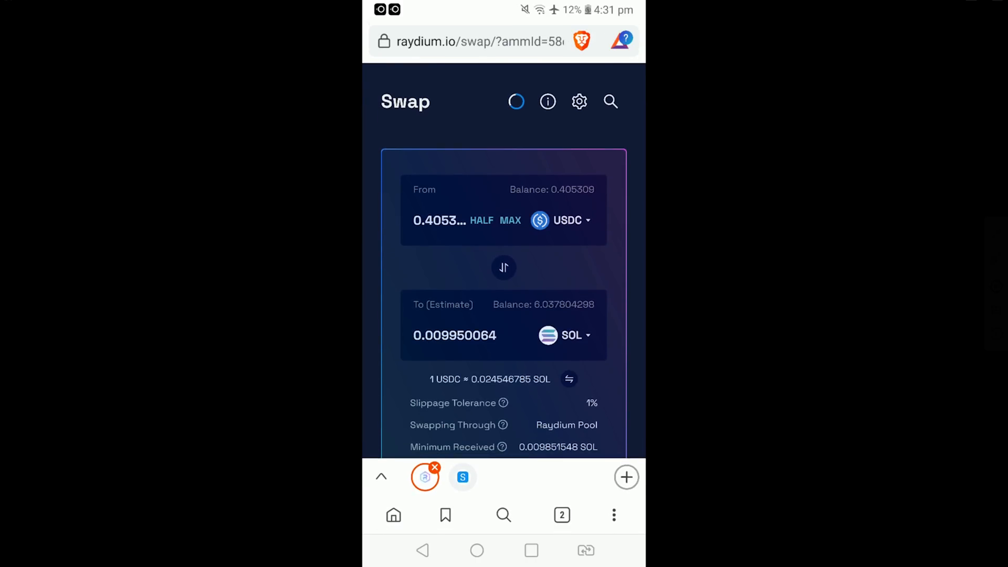
click(440, 220)
scroll(503, 236, down, 5)
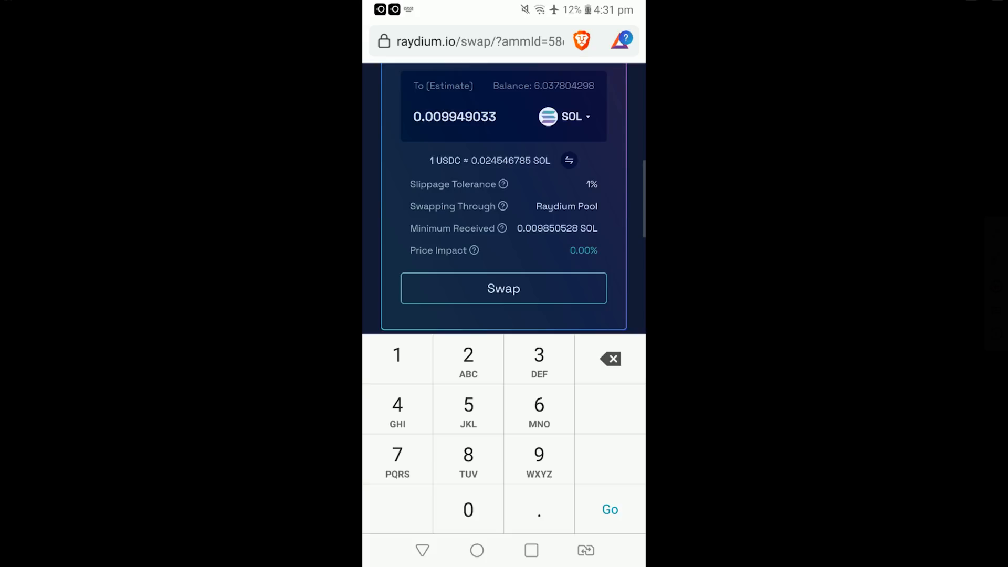
click(503, 288)
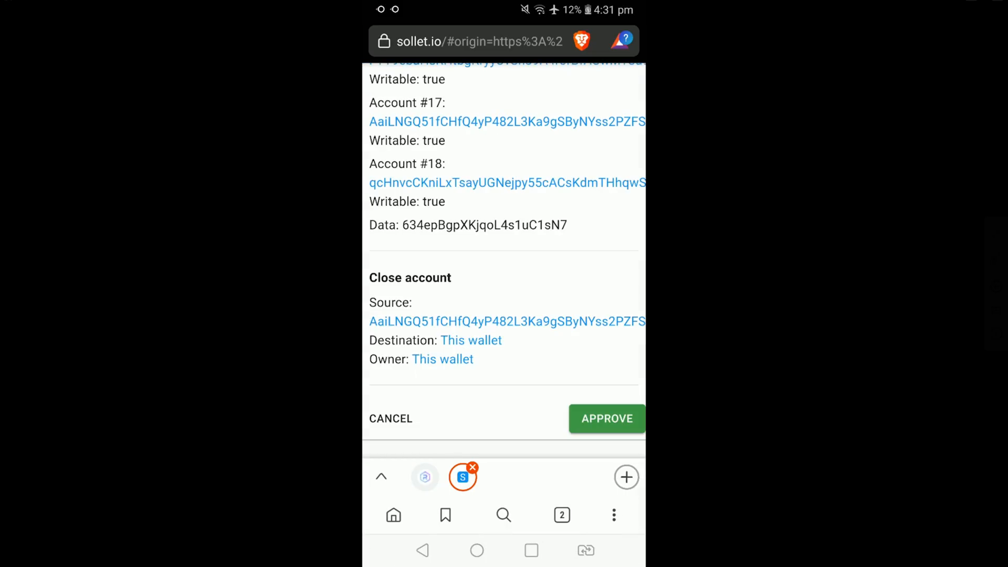
click(607, 418)
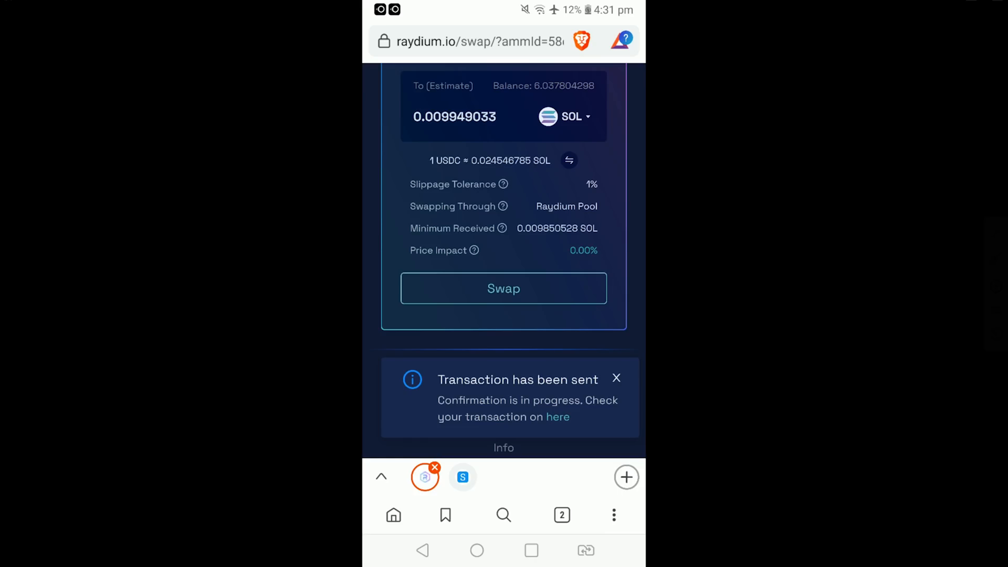